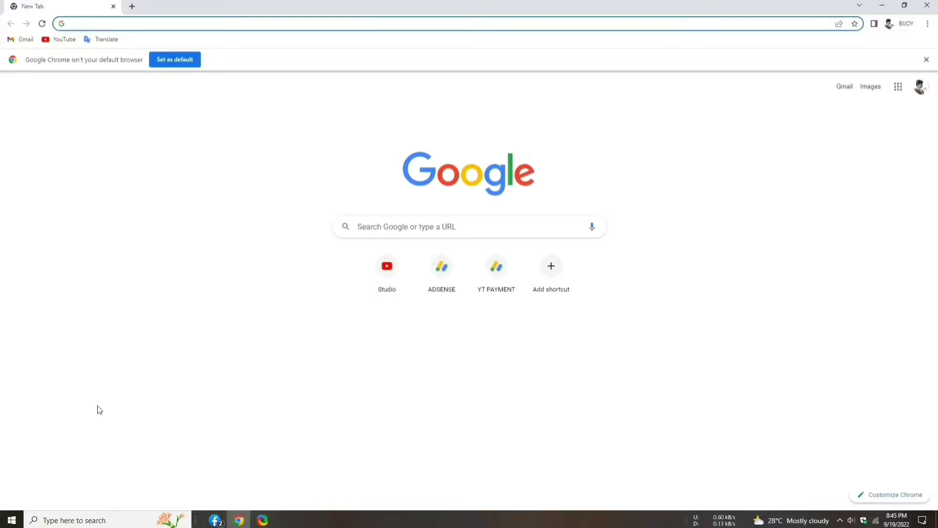
- Search Google for 'konka borno font ttf'
{"action": "left_click", "coordinate": [533, 227]}
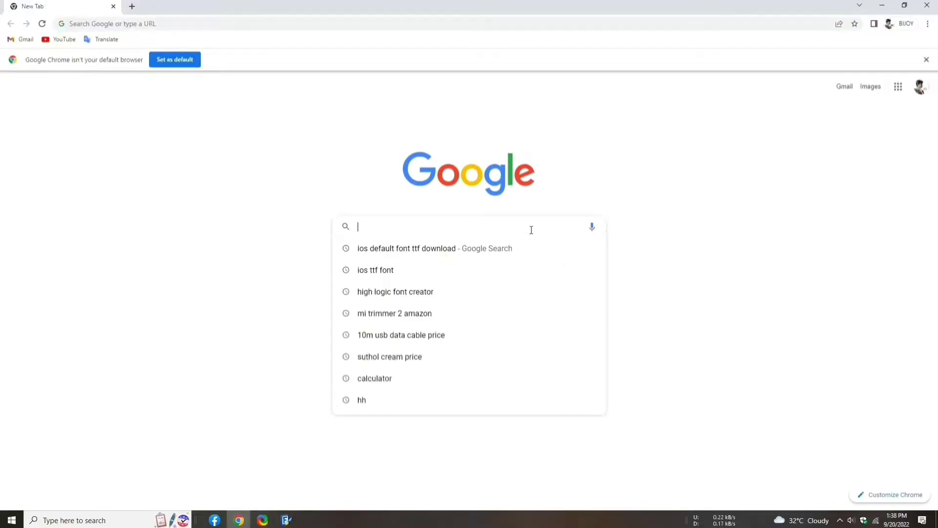
{"action": "type", "text": "kon"}
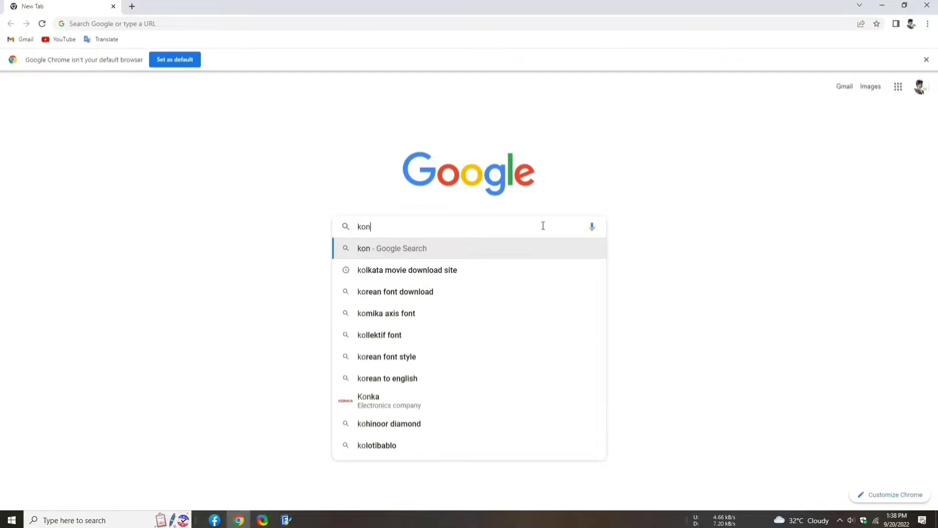
{"action": "type", "text": "ka bor"}
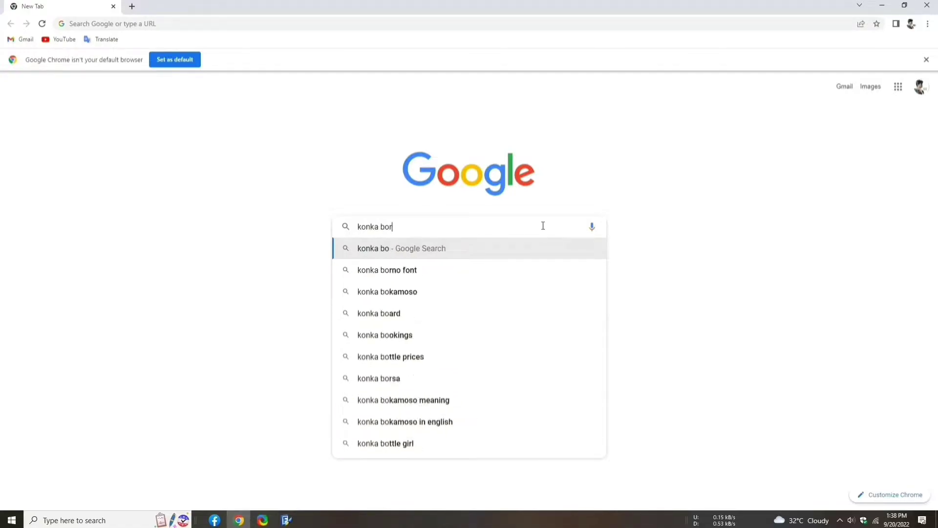
{"action": "type", "text": "no fon"}
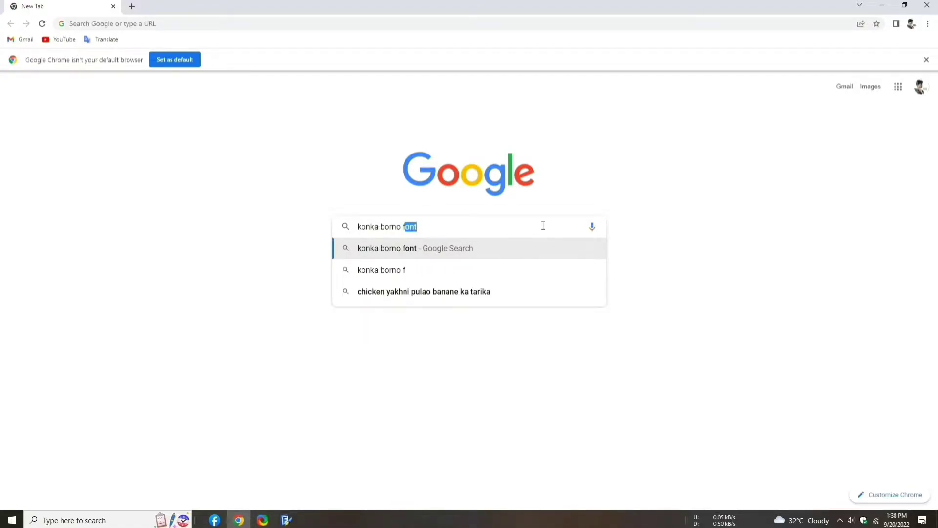
{"action": "type", "text": "t ttf"}
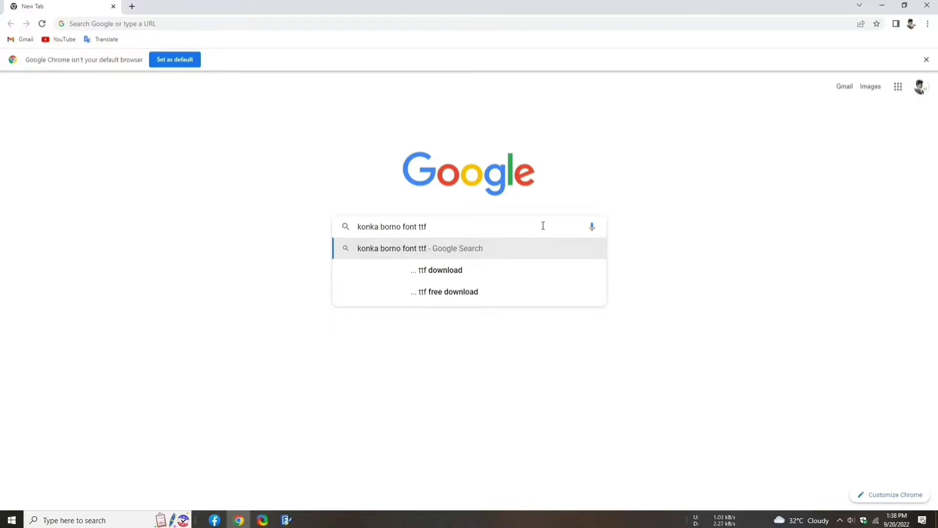
{"action": "key", "text": "Return"}
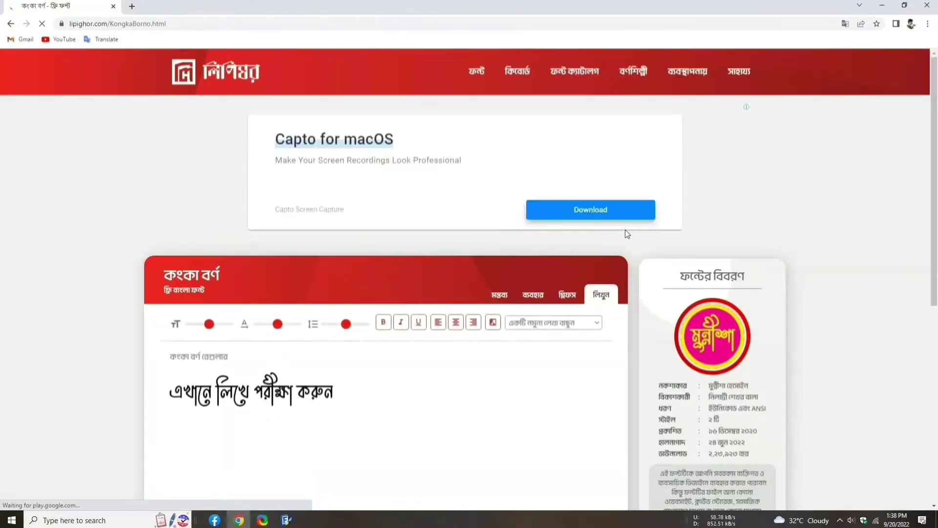
- Download the Konka Borno font from Lipighor as KongkaBorno.zip, agreeing to its usage terms
{"action": "scroll", "coordinate": [524, 350], "scroll_direction": "down", "scroll_amount": 4}
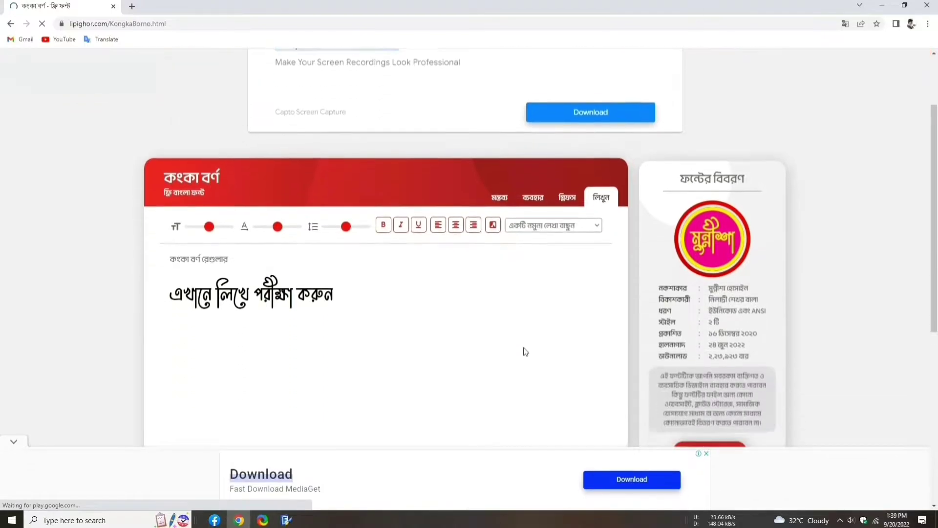
{"action": "scroll", "coordinate": [535, 314], "scroll_direction": "down", "scroll_amount": 1}
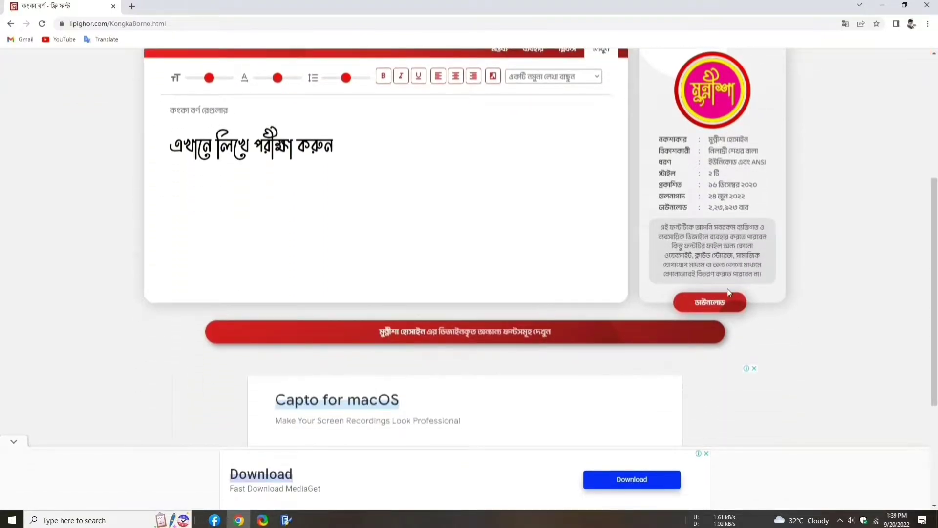
{"action": "left_click", "coordinate": [734, 302]}
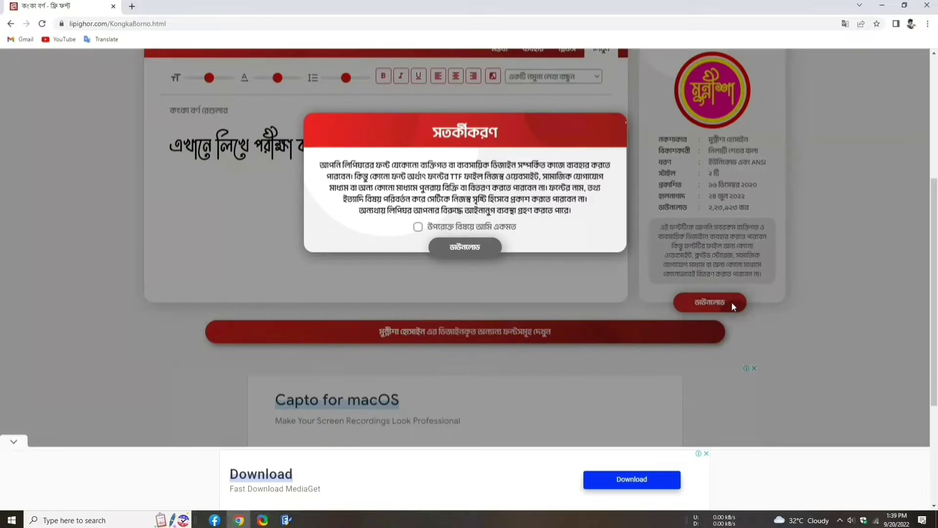
{"action": "left_click", "coordinate": [419, 227]}
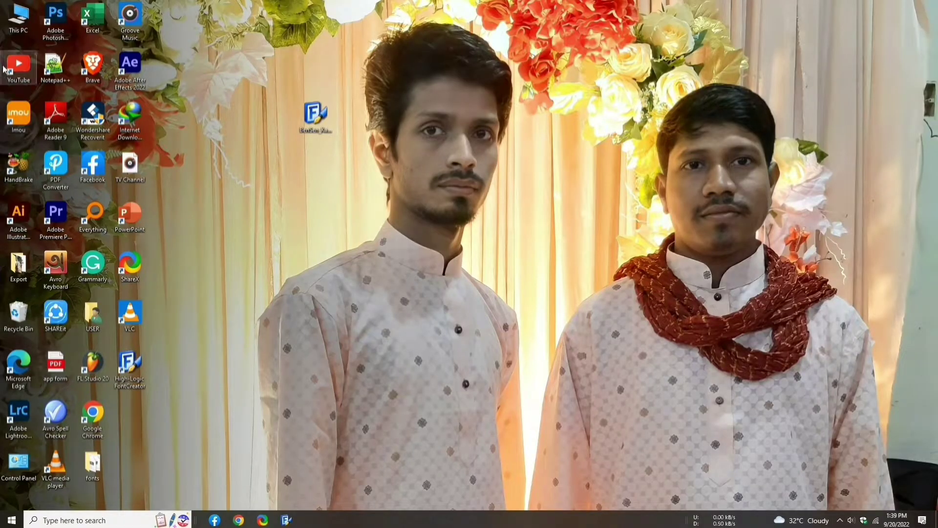
- Extract KongkaBorno (1).zip in Downloads with WinRAR into its ANSI and Unicode folders
{"action": "double_click", "coordinate": [17, 27]}
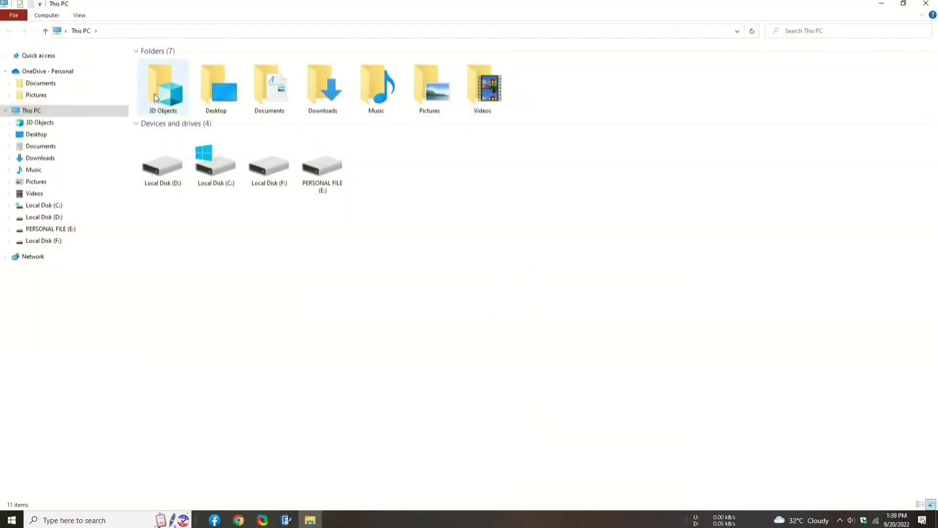
{"action": "double_click", "coordinate": [322, 95]}
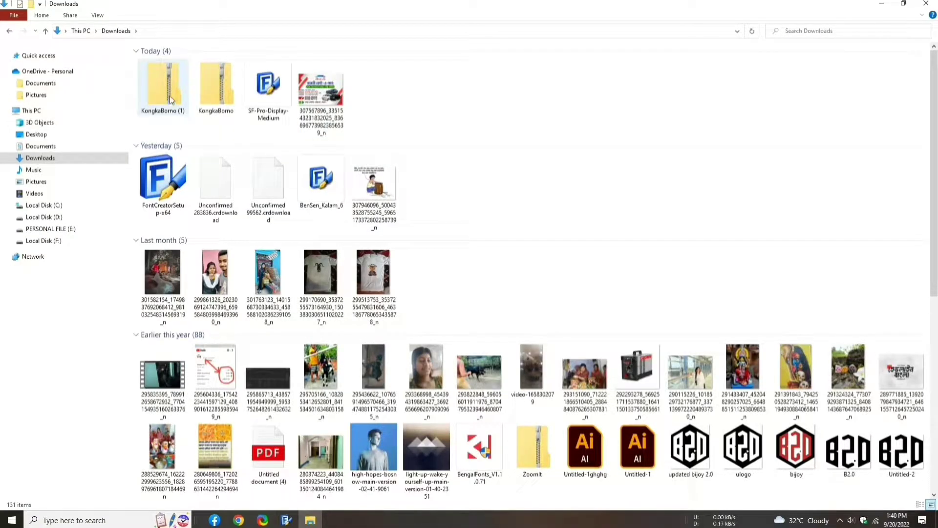
{"action": "right_click", "coordinate": [170, 100]}
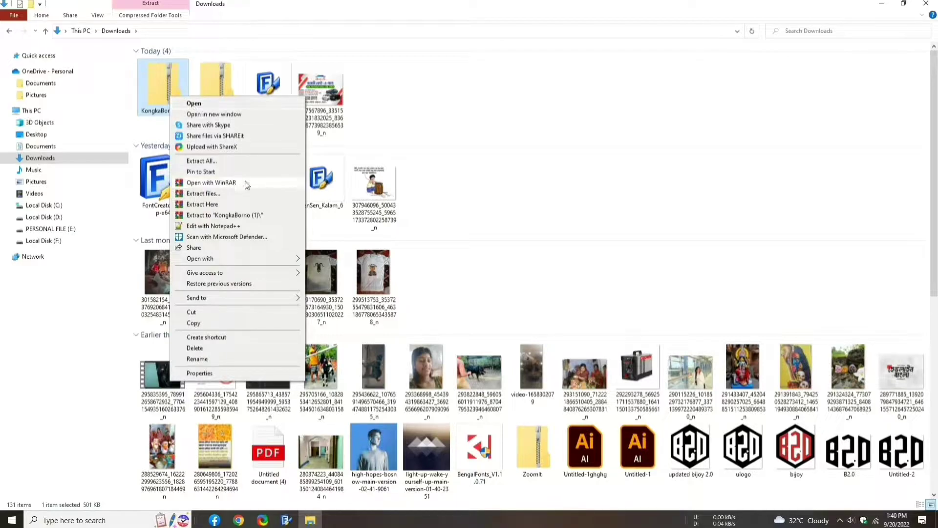
{"action": "left_click", "coordinate": [268, 214]}
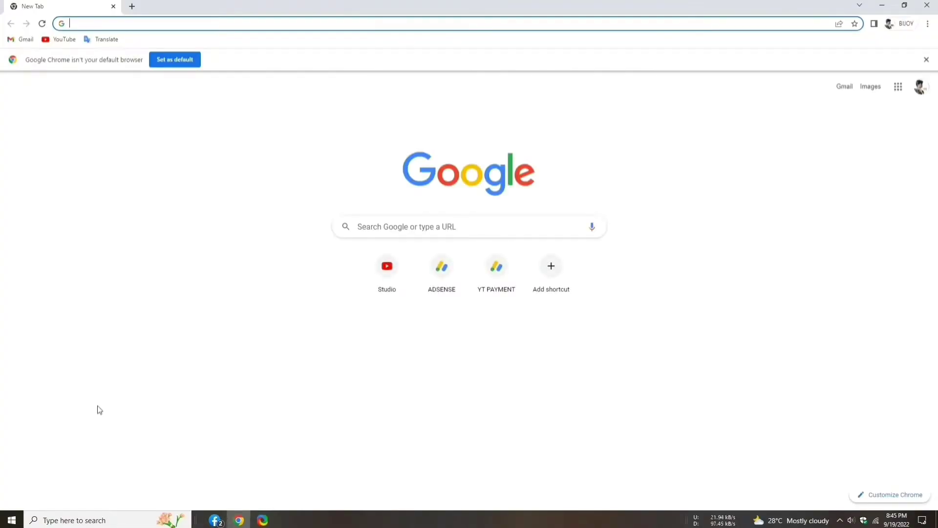
- Search 'high logic font creator' and open High-Logic's FontCreator page, scrolling to its free trial
{"action": "left_click", "coordinate": [403, 227]}
{"action": "type", "text": "high lo"}
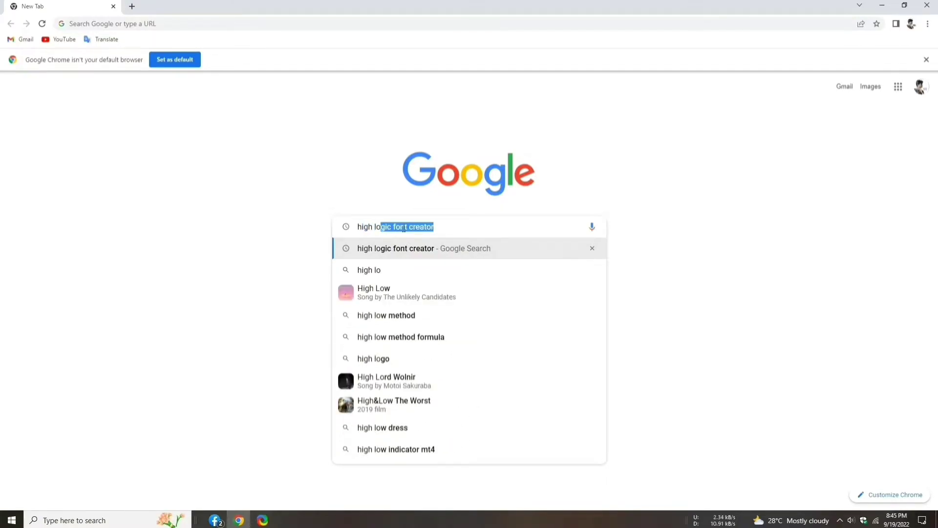
{"action": "type", "text": "gic font "}
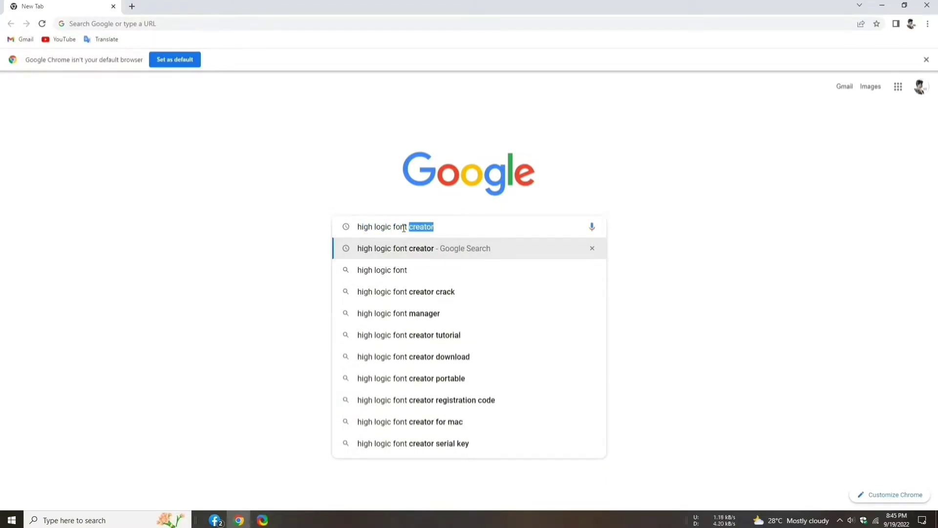
{"action": "type", "text": "creator"}
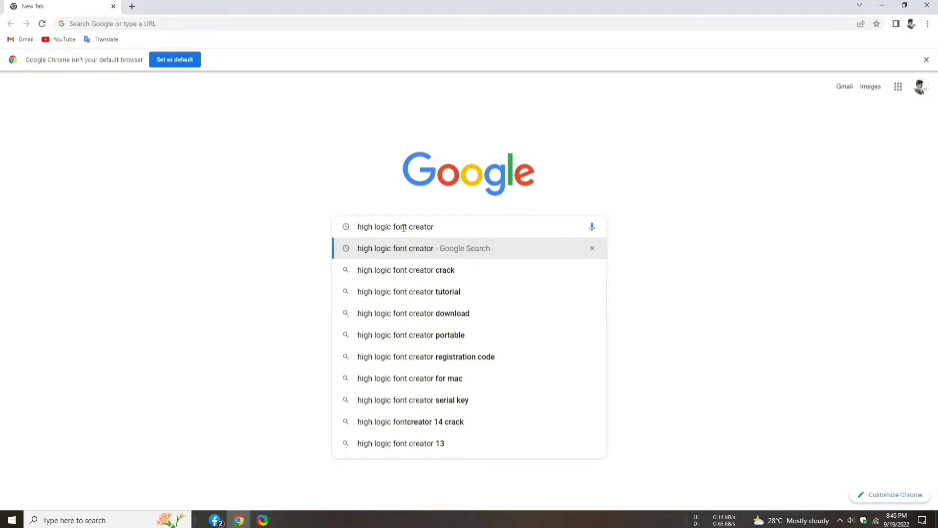
{"action": "key", "text": "Return"}
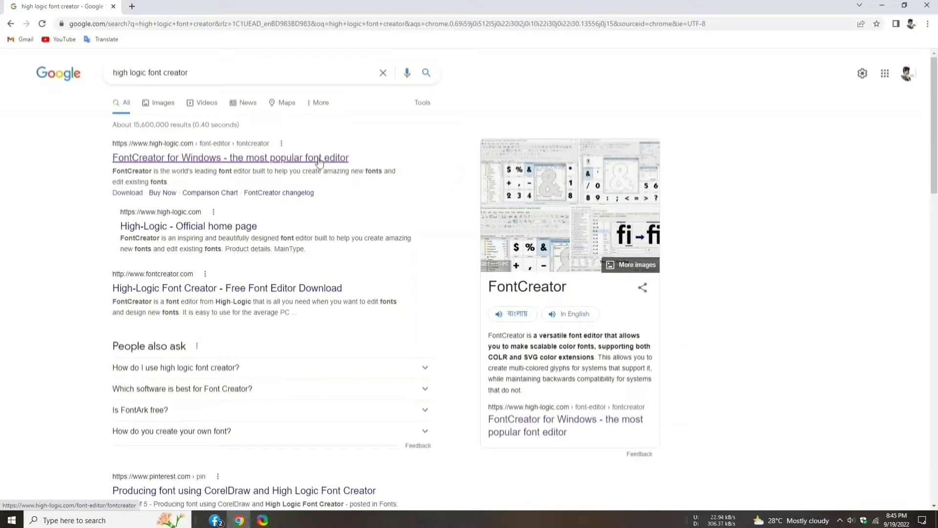
{"action": "left_click", "coordinate": [320, 161]}
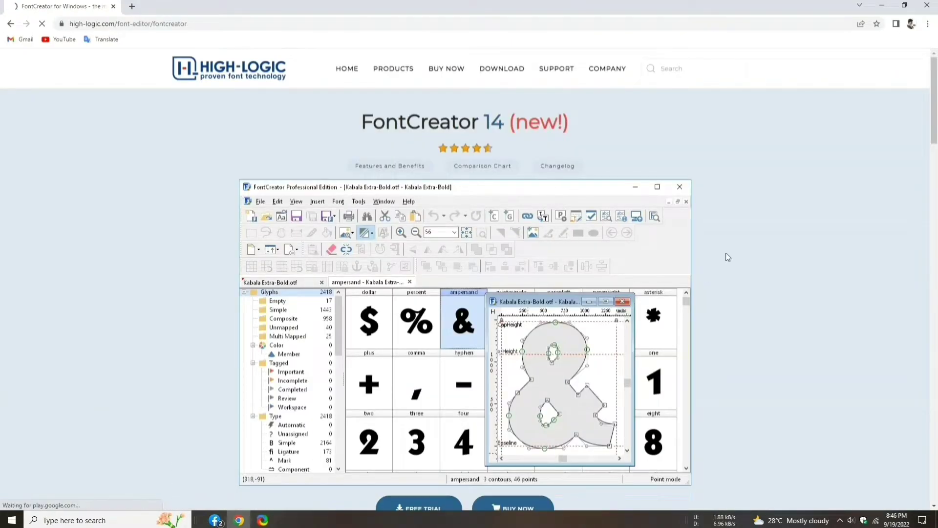
{"action": "scroll", "coordinate": [811, 230], "scroll_direction": "down", "scroll_amount": 1}
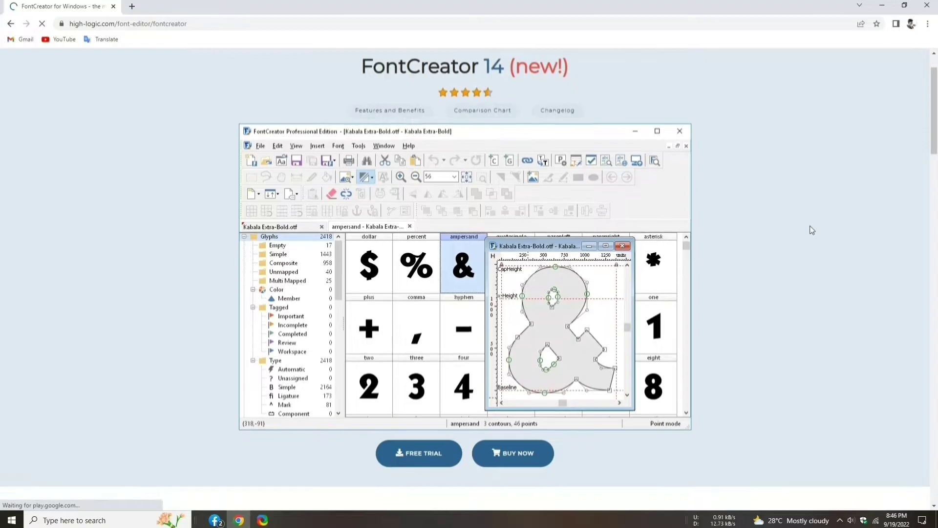
{"action": "scroll", "coordinate": [812, 230], "scroll_direction": "down", "scroll_amount": 2}
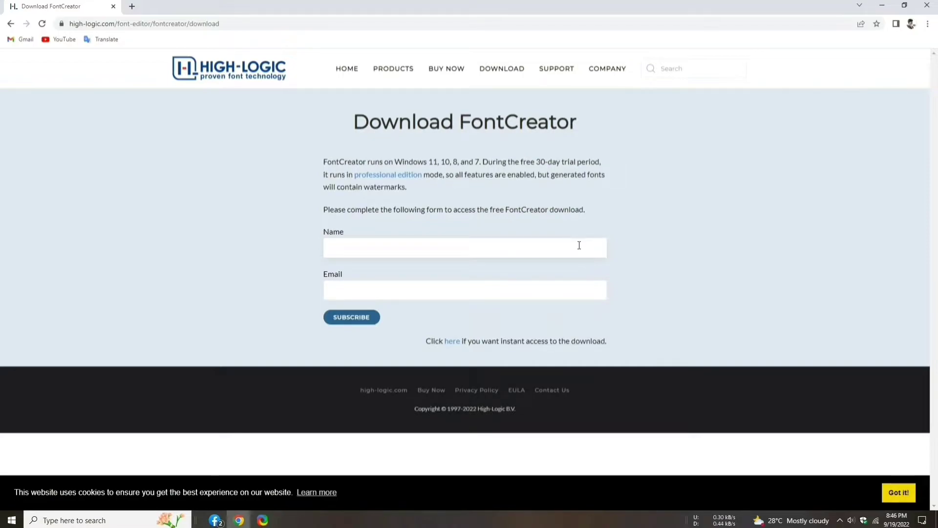
- Fill the download form with the user's full name and saved e-mail address, then submit it
{"action": "left_click", "coordinate": [579, 246]}
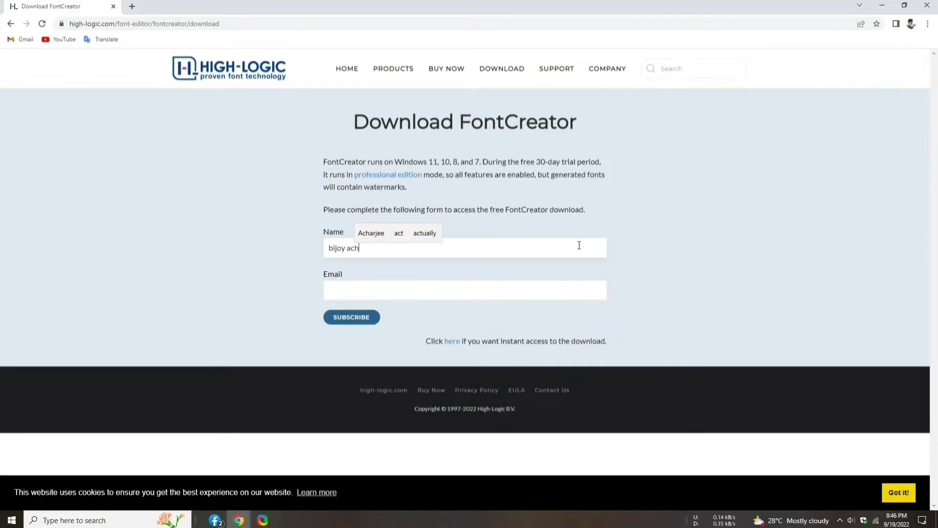
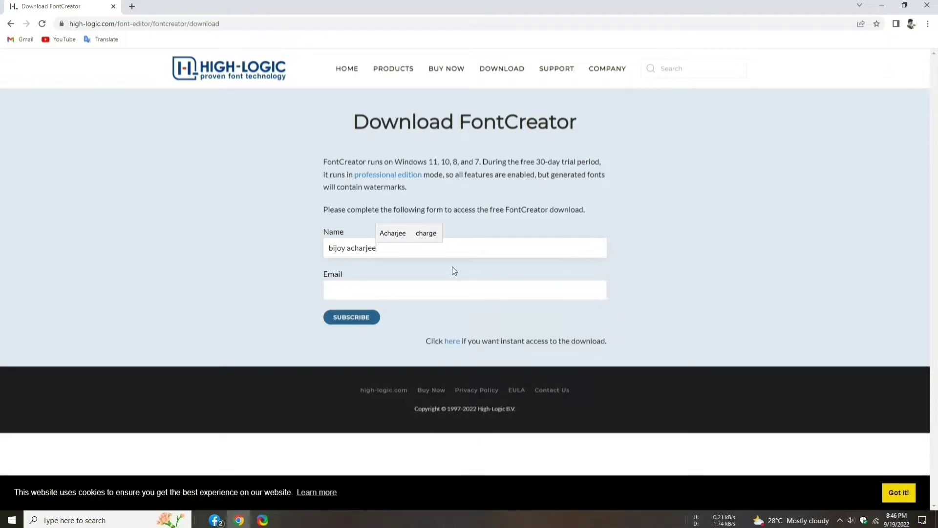
{"action": "left_click", "coordinate": [450, 287]}
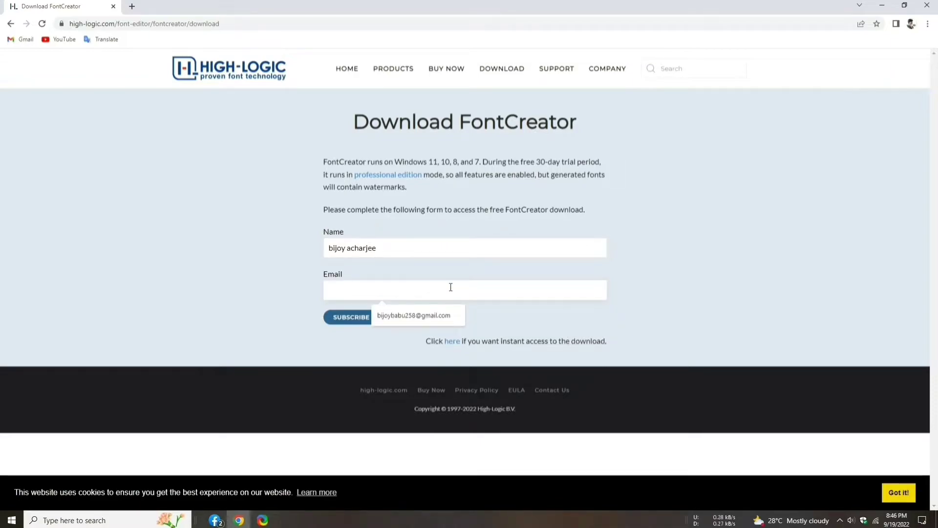
{"action": "left_click", "coordinate": [342, 289]}
{"action": "left_click", "coordinate": [408, 315]}
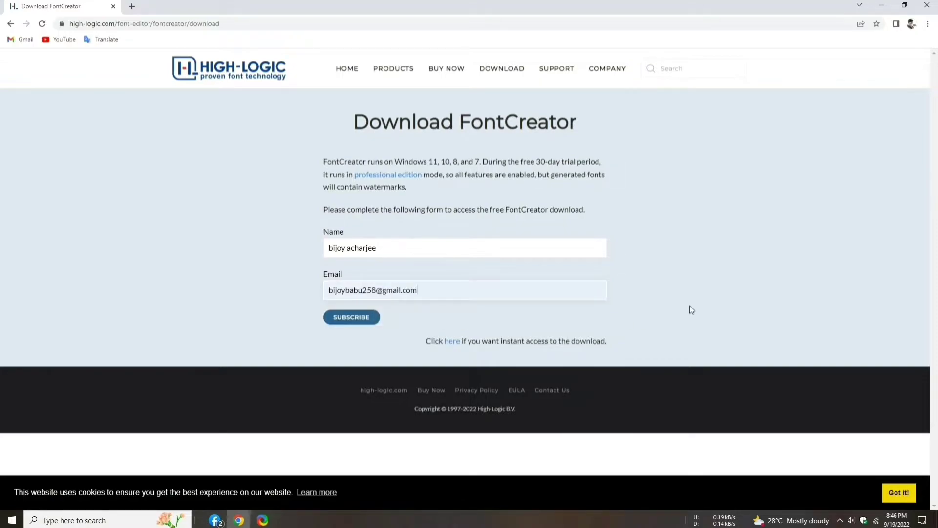
{"action": "left_click", "coordinate": [363, 320]}
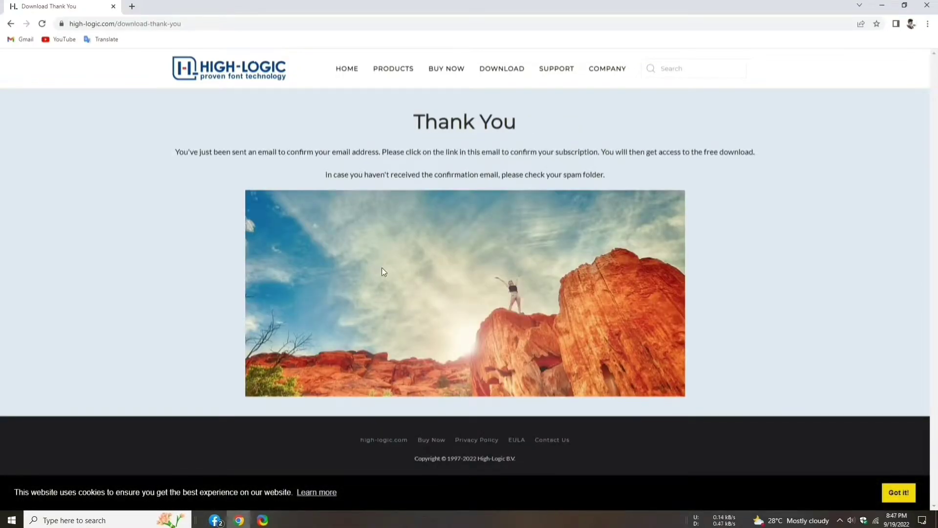
- Open Gmail in a new tab and follow the High-Logic confirmation email's Download FontCreator link
{"action": "left_click", "coordinate": [133, 12]}
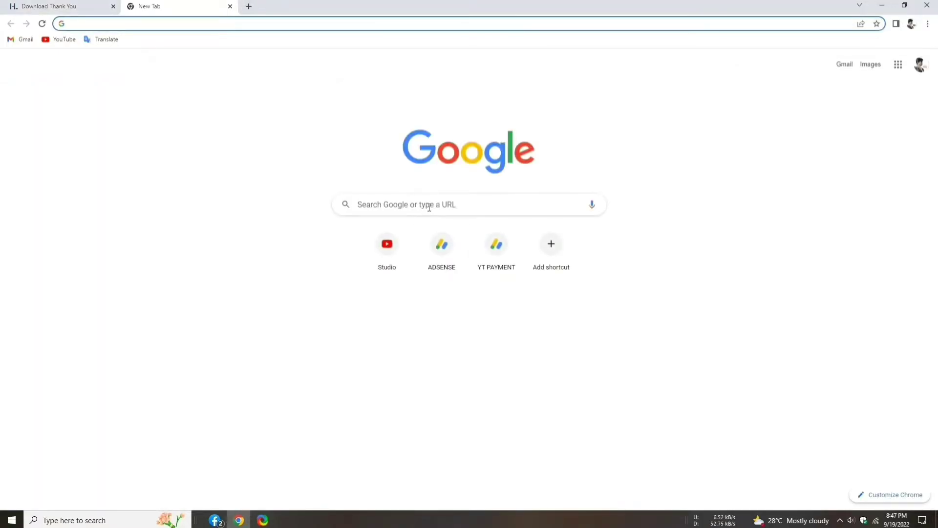
{"action": "left_click", "coordinate": [429, 207]}
{"action": "type", "text": "gm"}
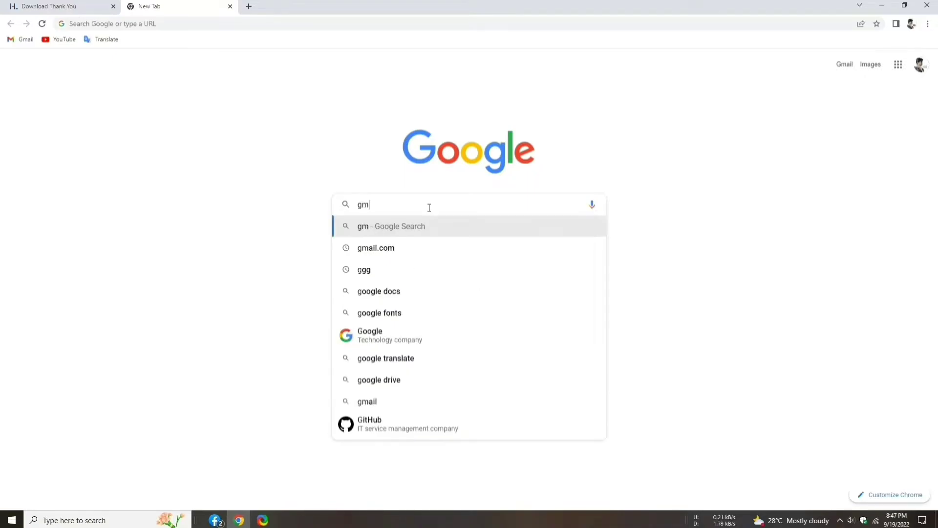
{"action": "type", "text": "ail"}
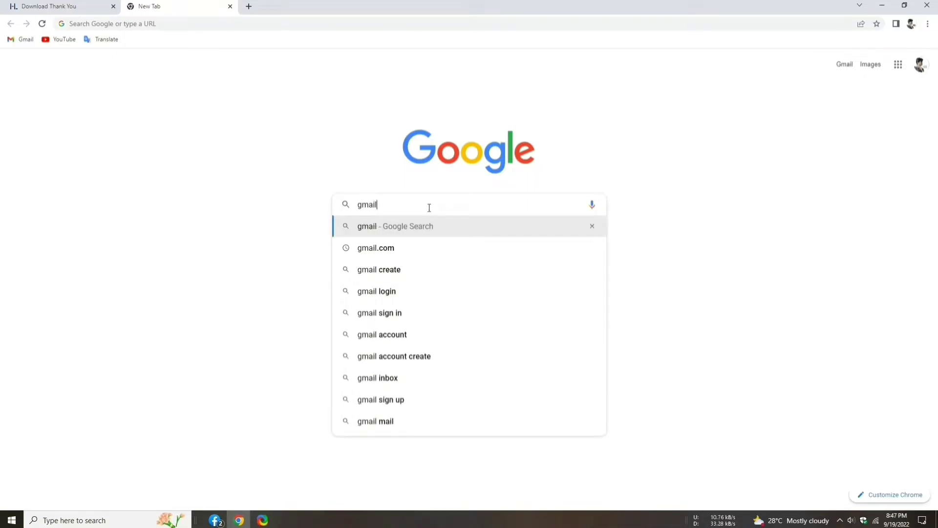
{"action": "type", "text": ".c"}
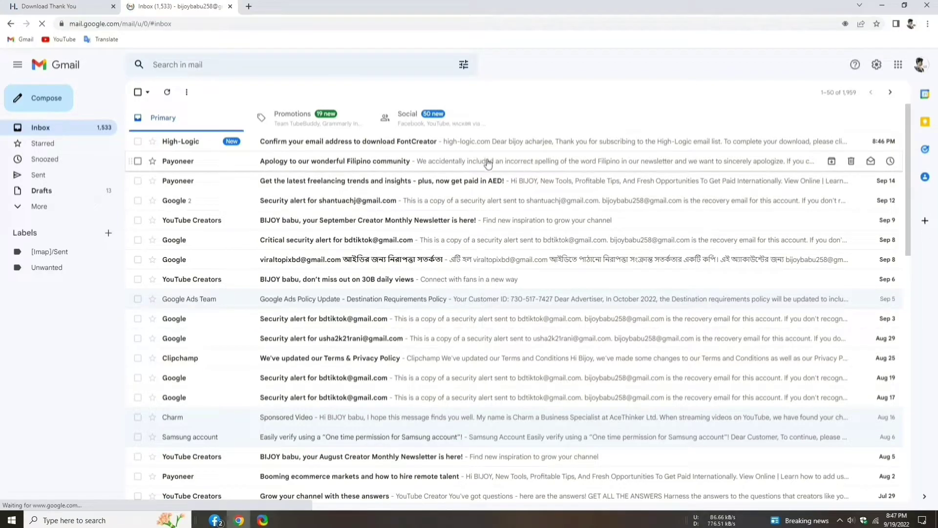
{"action": "left_click", "coordinate": [380, 145]}
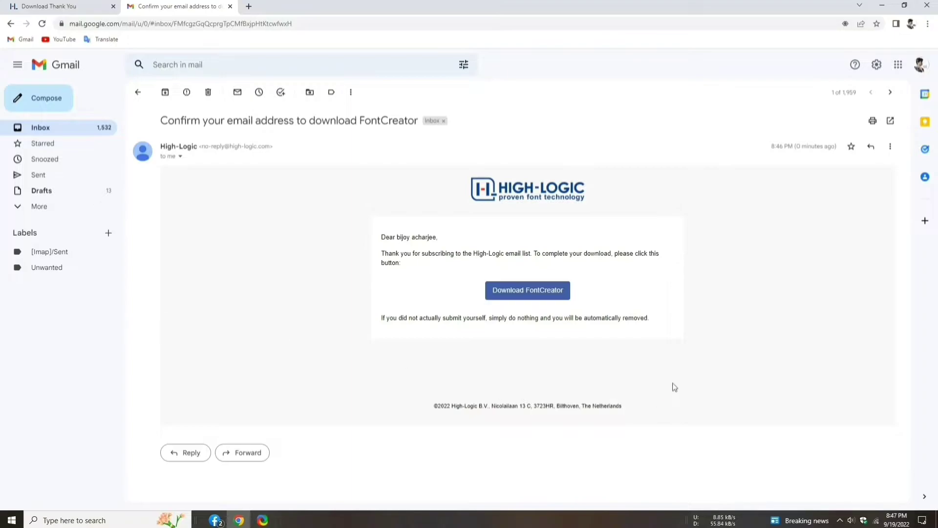
{"action": "left_click", "coordinate": [562, 292]}
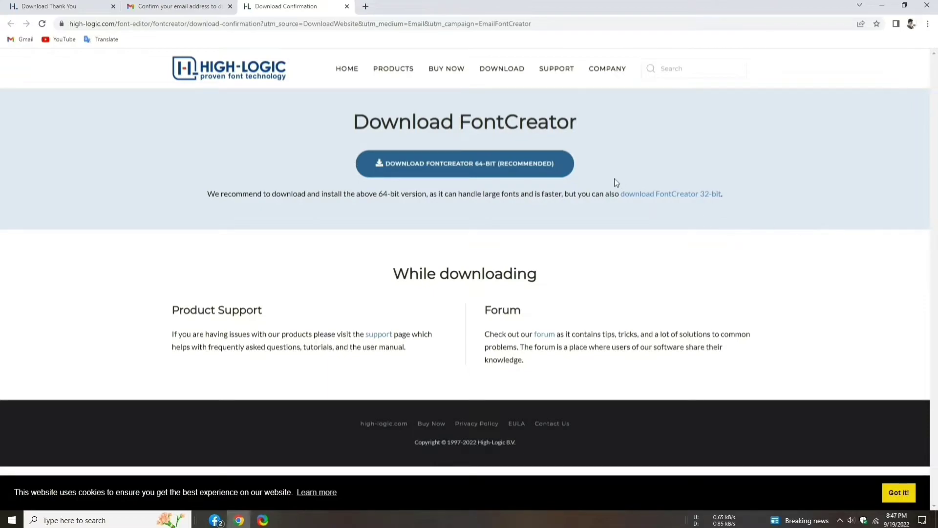
- Download the 64-bit FontCreator installer and run it from Chrome's Downloads list
{"action": "left_click", "coordinate": [564, 167]}
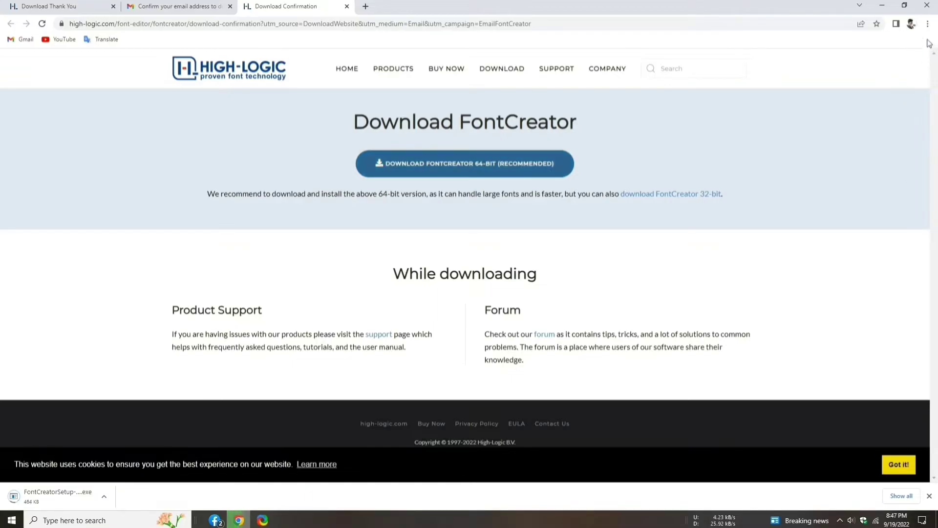
{"action": "left_click", "coordinate": [927, 23]}
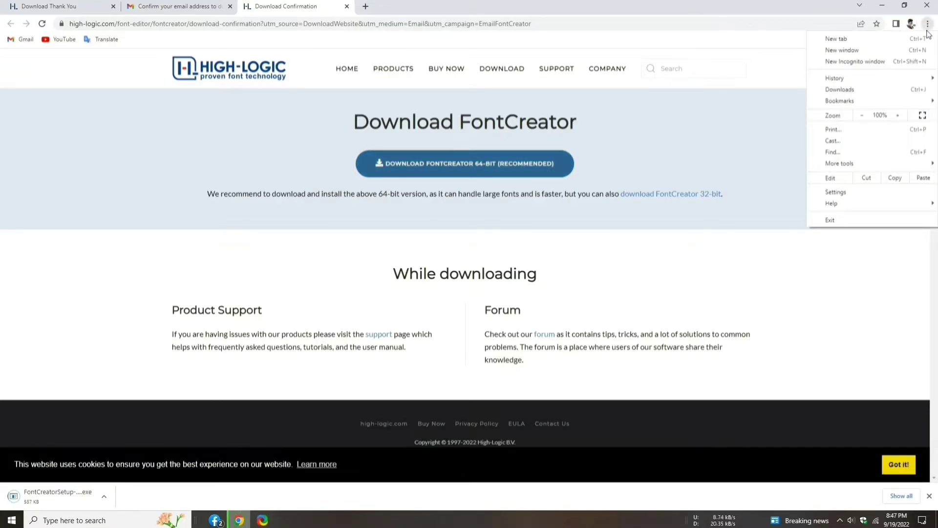
{"action": "left_click", "coordinate": [857, 89]}
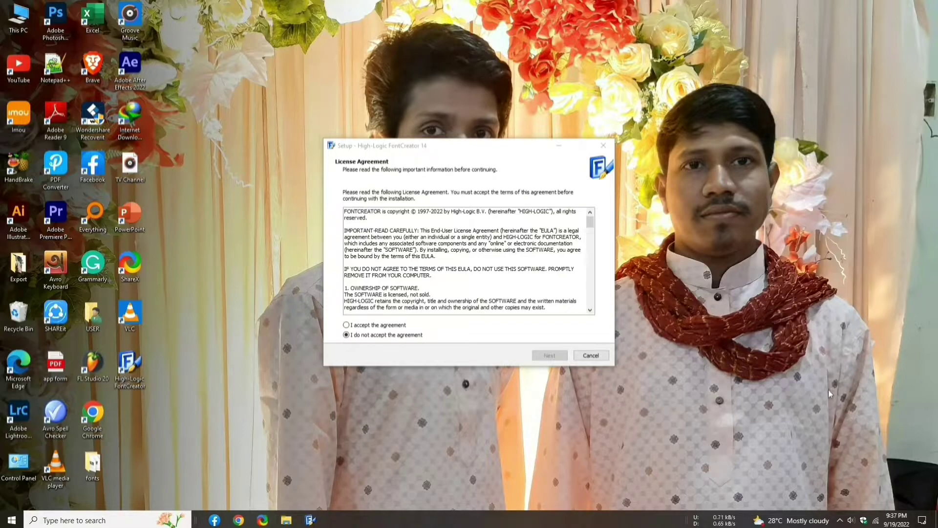
- Accept the license, keep desktop and Quick Launch shortcuts, install FontCreator 14 and launch it
{"action": "left_click", "coordinate": [347, 325]}
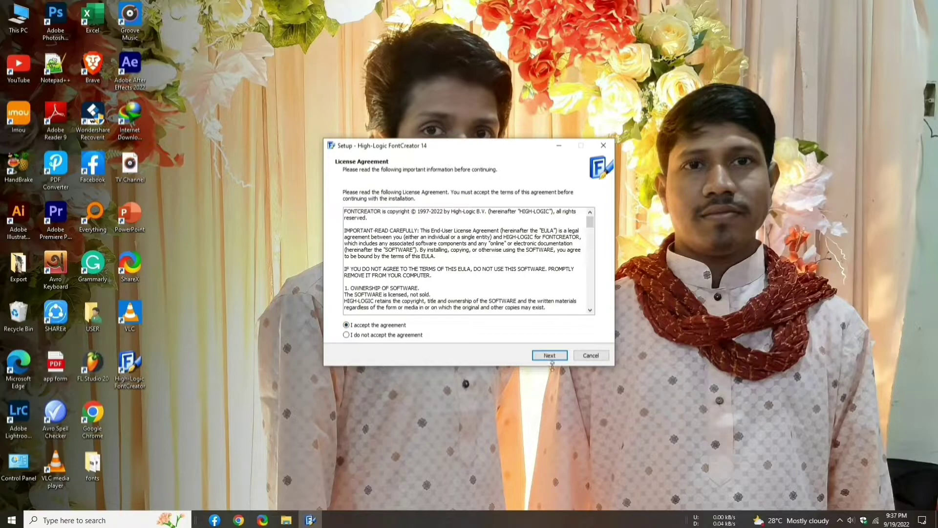
{"action": "left_click", "coordinate": [553, 359]}
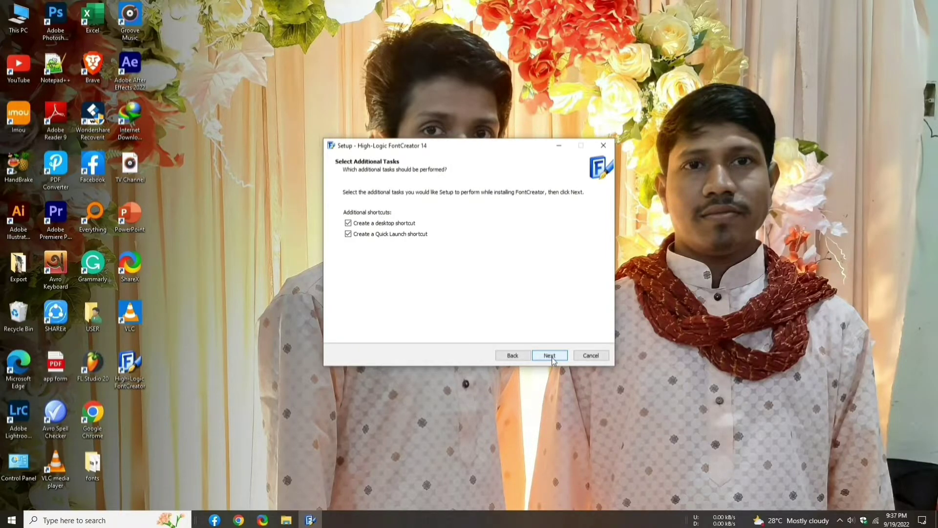
{"action": "left_click", "coordinate": [552, 360]}
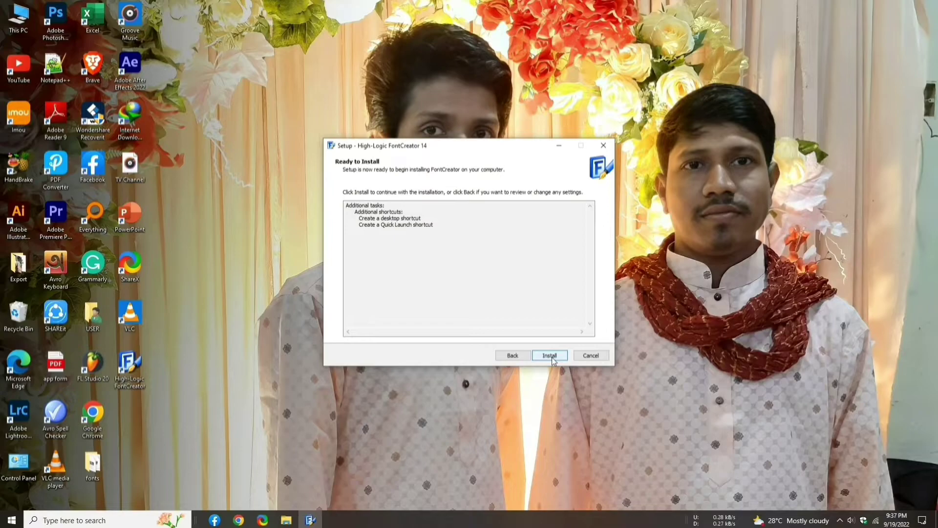
{"action": "left_click", "coordinate": [552, 360]}
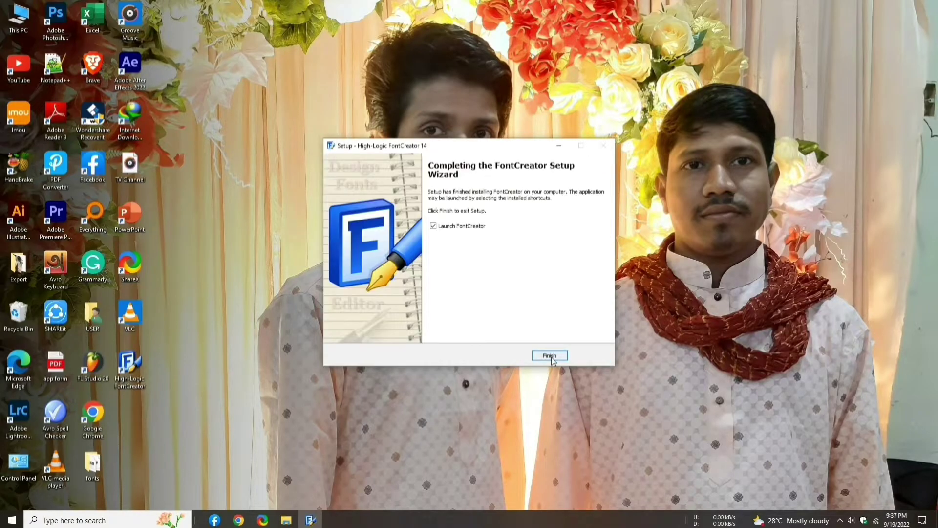
{"action": "left_click", "coordinate": [549, 356]}
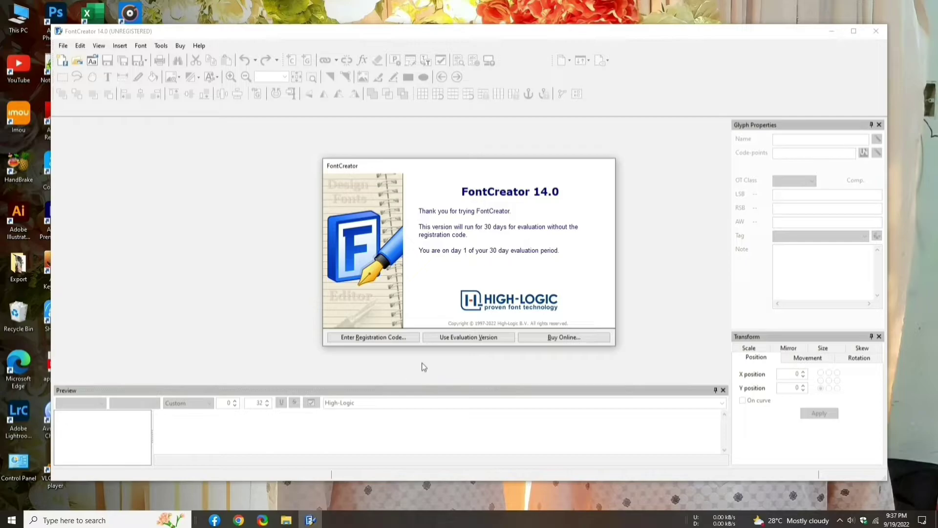
- Use the evaluation version, close the Welcome dialog and maximize the FontCreator window
{"action": "left_click", "coordinate": [510, 339]}
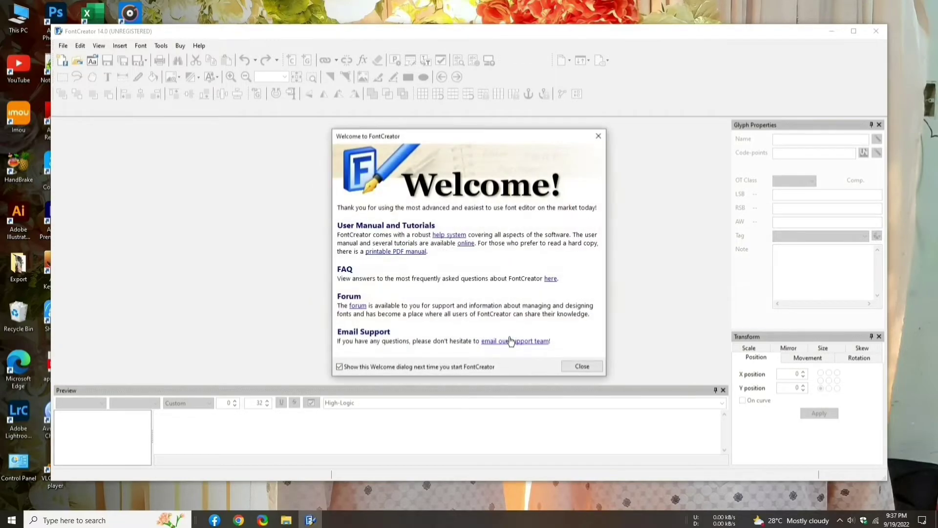
{"action": "left_click", "coordinate": [583, 367]}
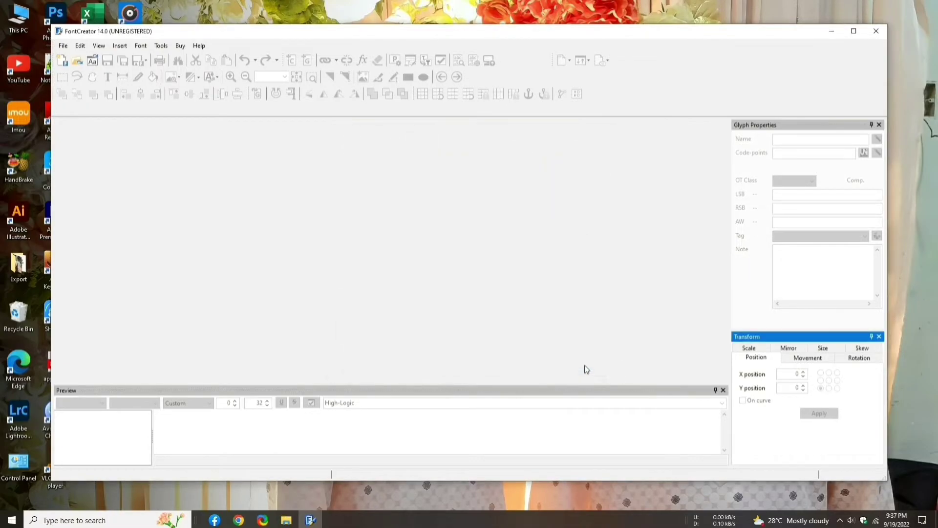
{"action": "left_click", "coordinate": [854, 31]}
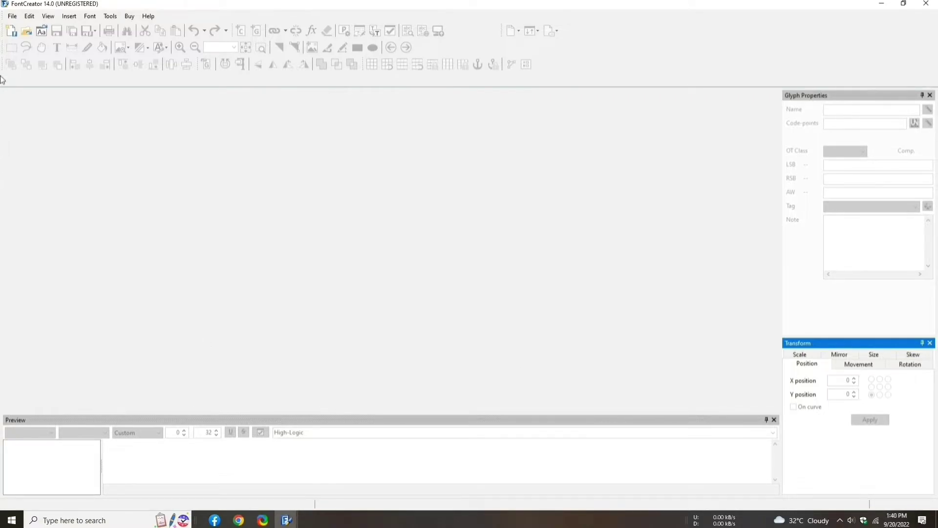
- Open the BenSen_Kalam_6 font file from the Desktop
{"action": "left_click", "coordinate": [12, 18]}
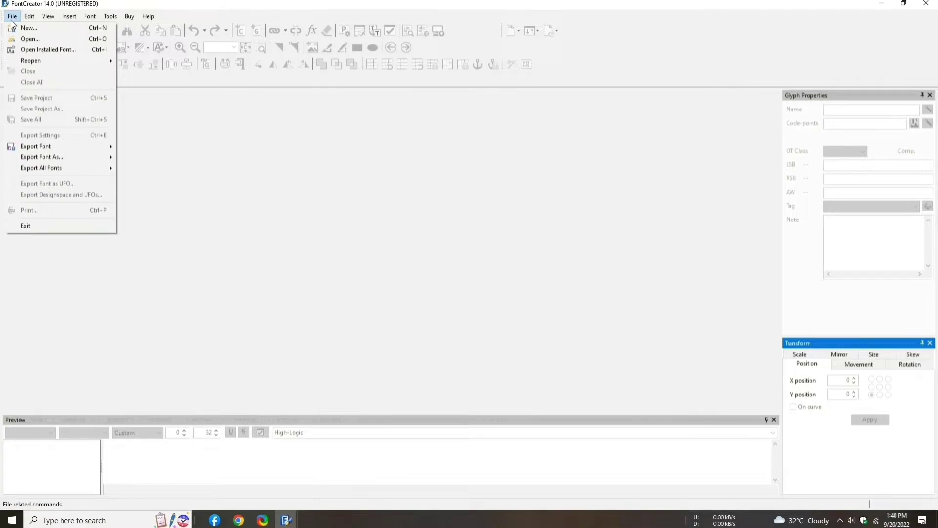
{"action": "left_click", "coordinate": [14, 42]}
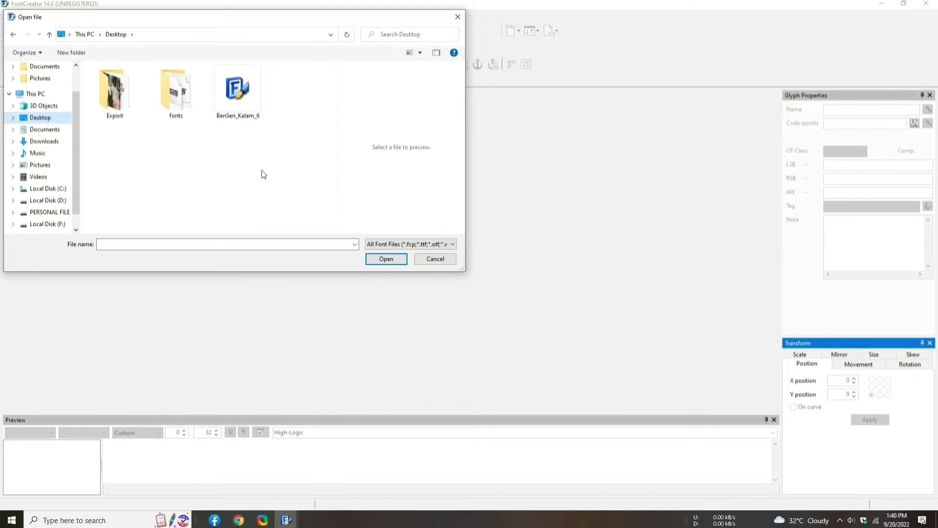
{"action": "left_click", "coordinate": [254, 86]}
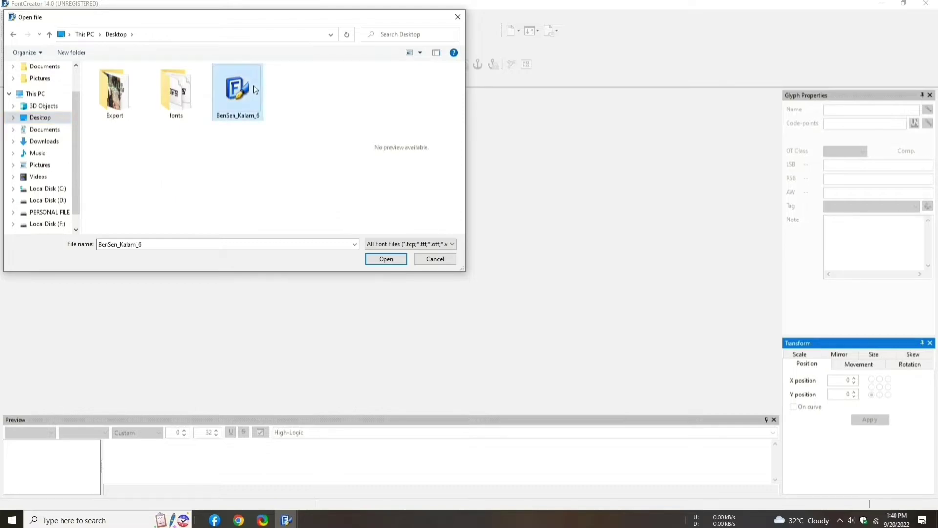
{"action": "left_click", "coordinate": [378, 261]}
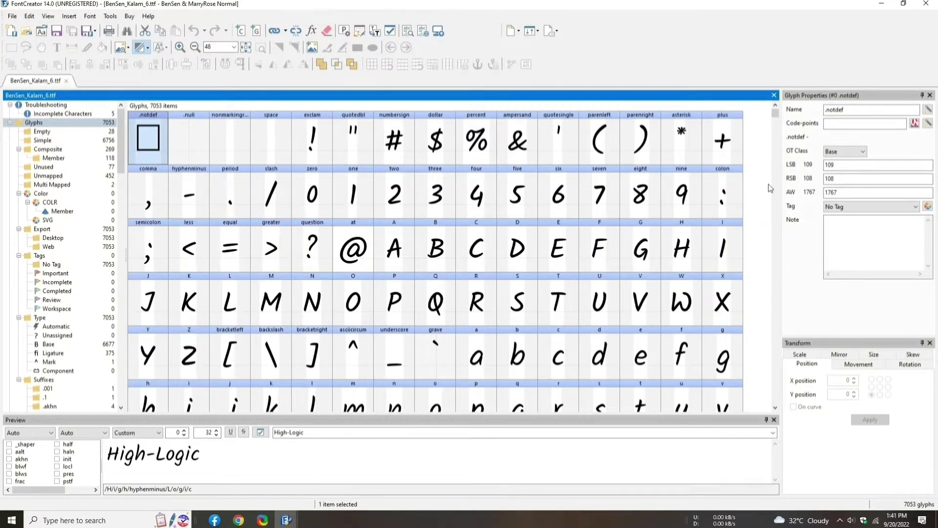
- Select Li Kongka Borno ANSI V1 from Downloads > ANSI V1 in the Open dialog
{"action": "left_click", "coordinate": [13, 16]}
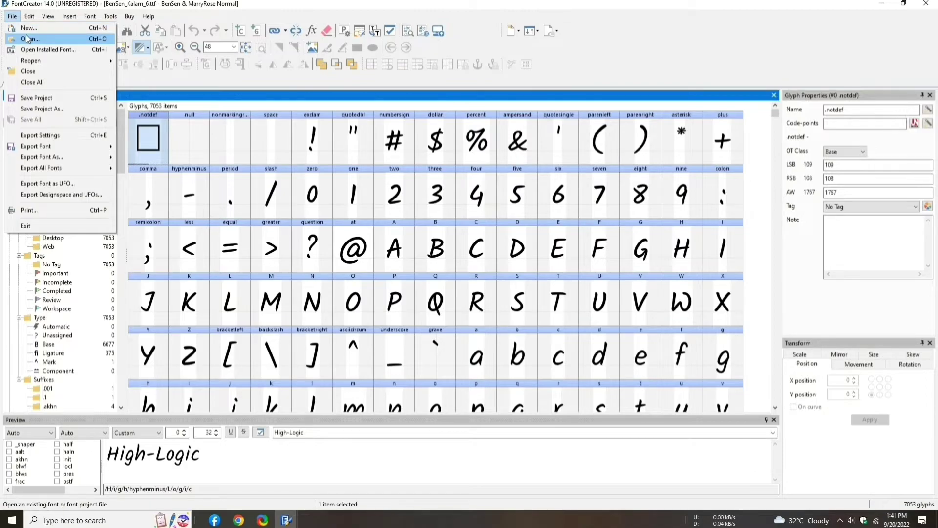
{"action": "left_click", "coordinate": [27, 38]}
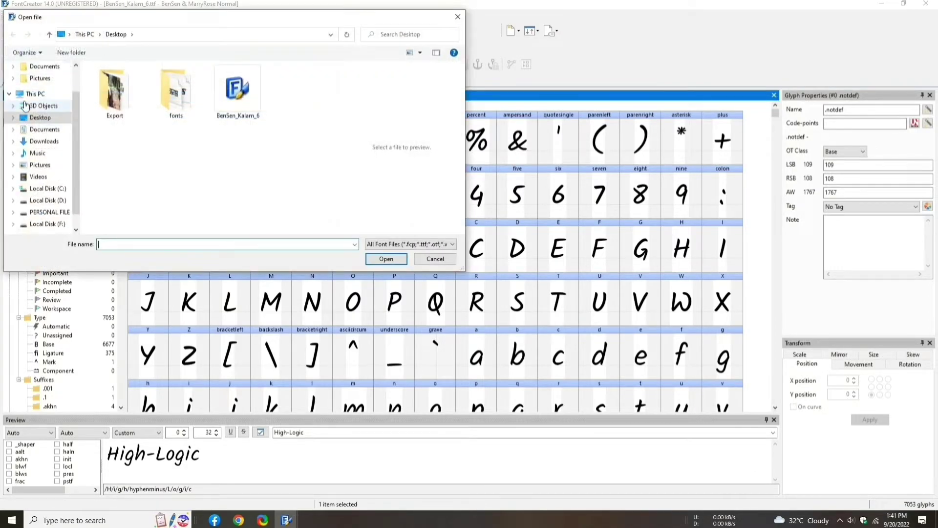
{"action": "left_click", "coordinate": [44, 142]}
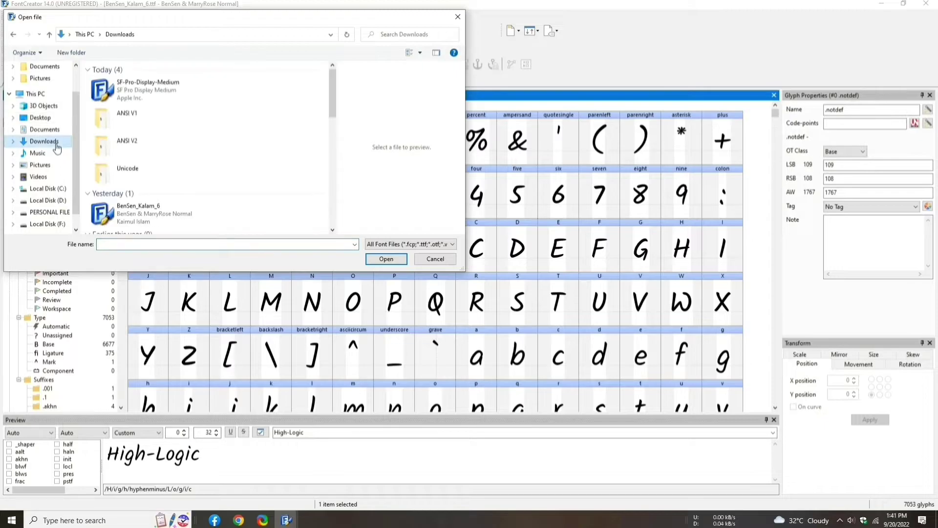
{"action": "double_click", "coordinate": [155, 113]}
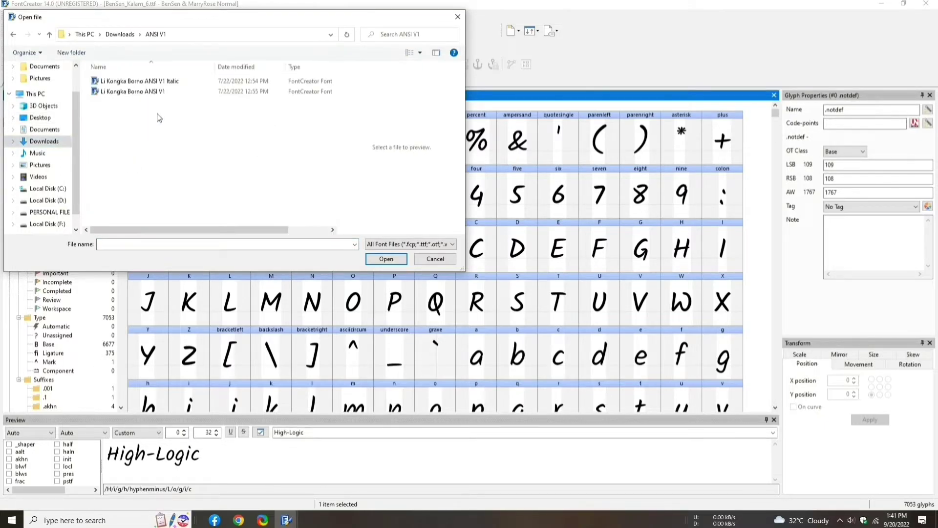
{"action": "left_click", "coordinate": [186, 94]}
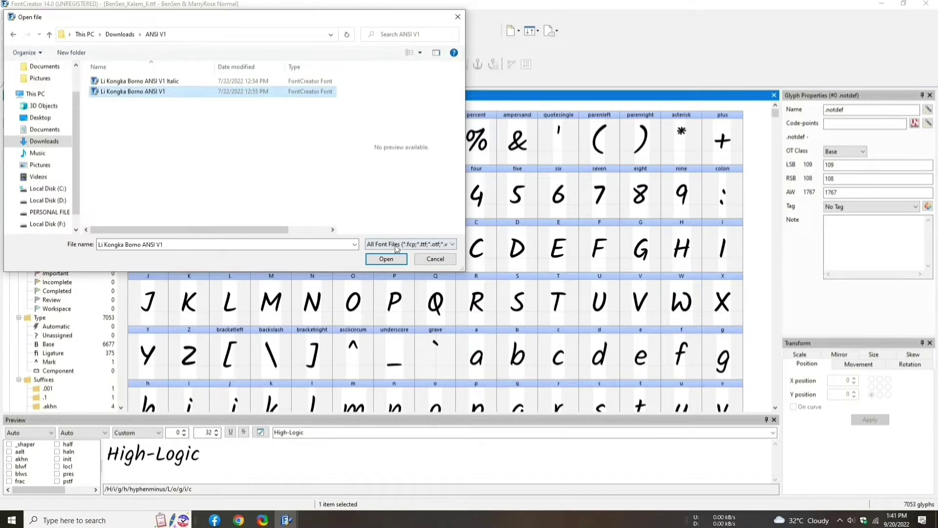
- Open Li Kongka Borno ANSI V1 as a second font and select its A glyph
{"action": "left_click", "coordinate": [387, 259]}
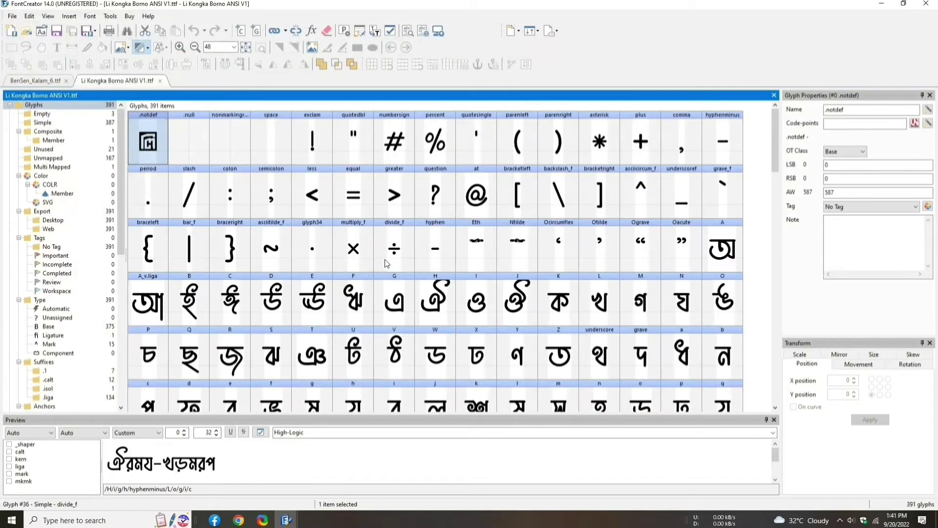
{"action": "left_click", "coordinate": [728, 239]}
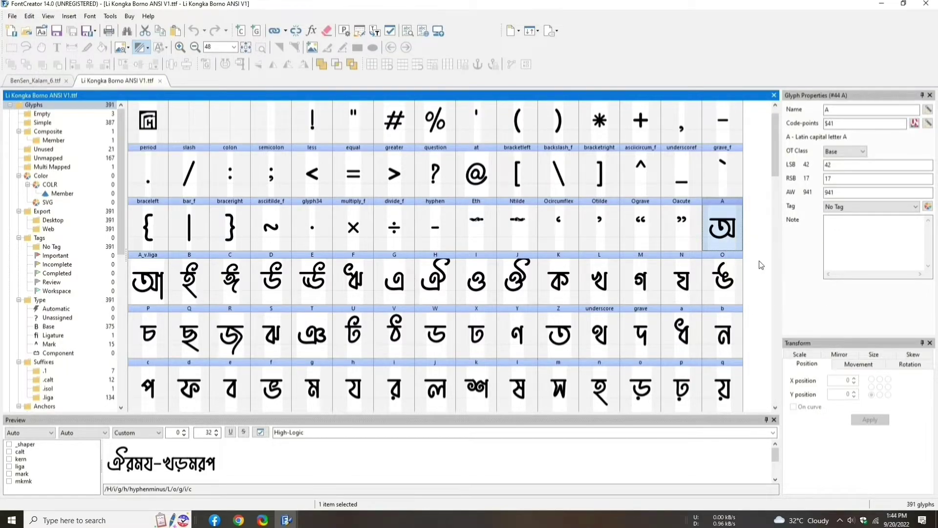
{"action": "scroll", "coordinate": [765, 255], "scroll_direction": "down", "scroll_amount": 2}
{"action": "scroll", "coordinate": [765, 255], "scroll_direction": "down", "scroll_amount": 2}
{"action": "scroll", "coordinate": [765, 255], "scroll_direction": "up", "scroll_amount": 1}
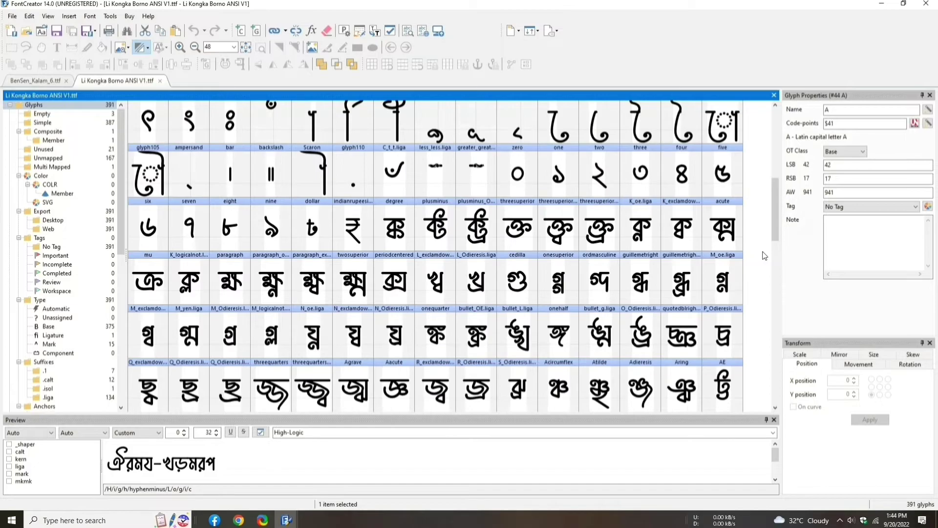
{"action": "scroll", "coordinate": [757, 252], "scroll_direction": "up", "scroll_amount": 1}
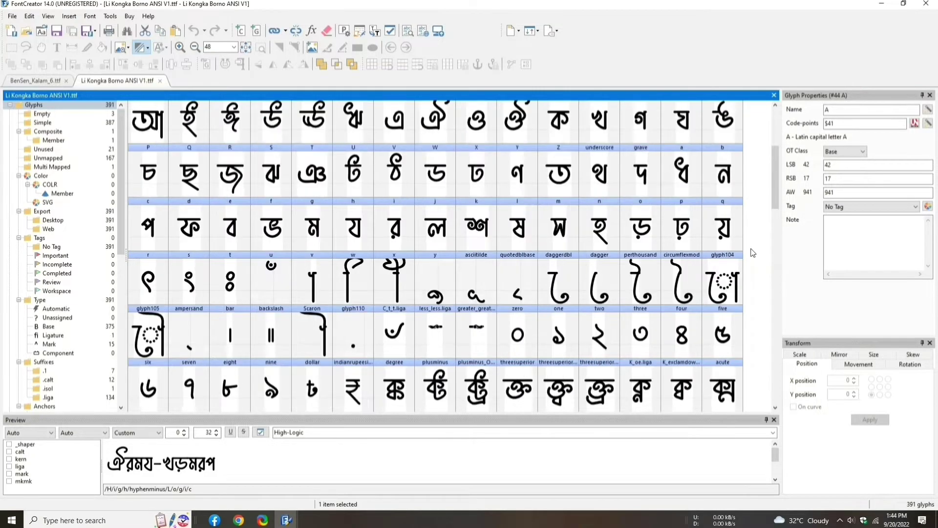
- Copy the 50 Kongka Borno glyphs from A through u, then return to BenSen_Kalam_6.ttf
{"action": "left_click", "coordinate": [274, 291], "text": "shift"}
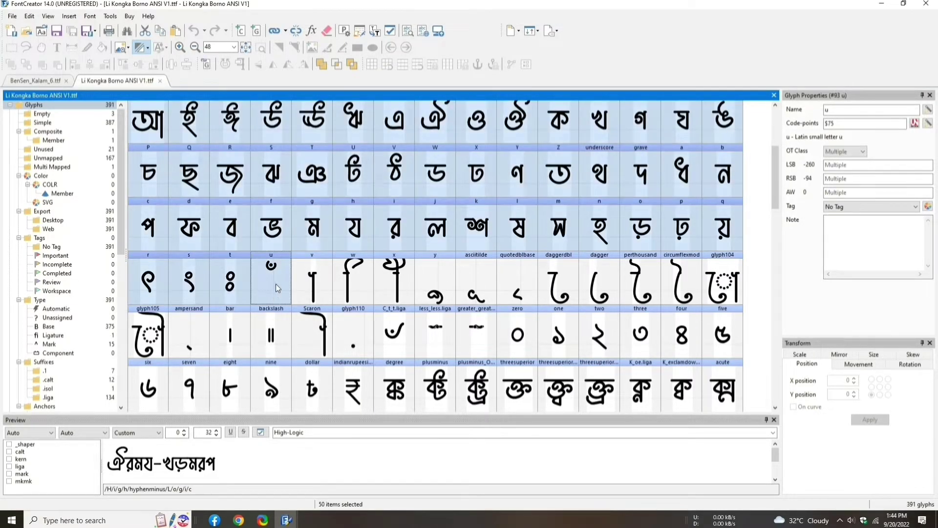
{"action": "right_click", "coordinate": [280, 181]}
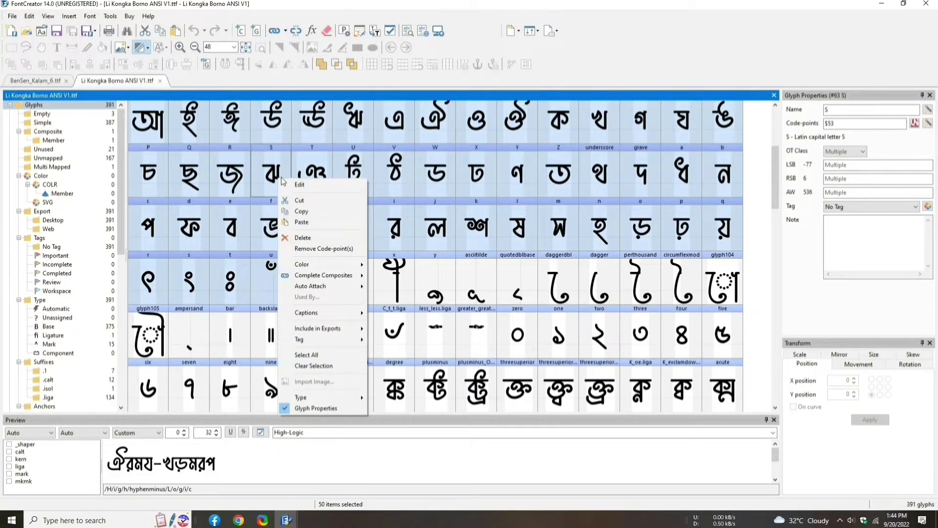
{"action": "left_click", "coordinate": [355, 205]}
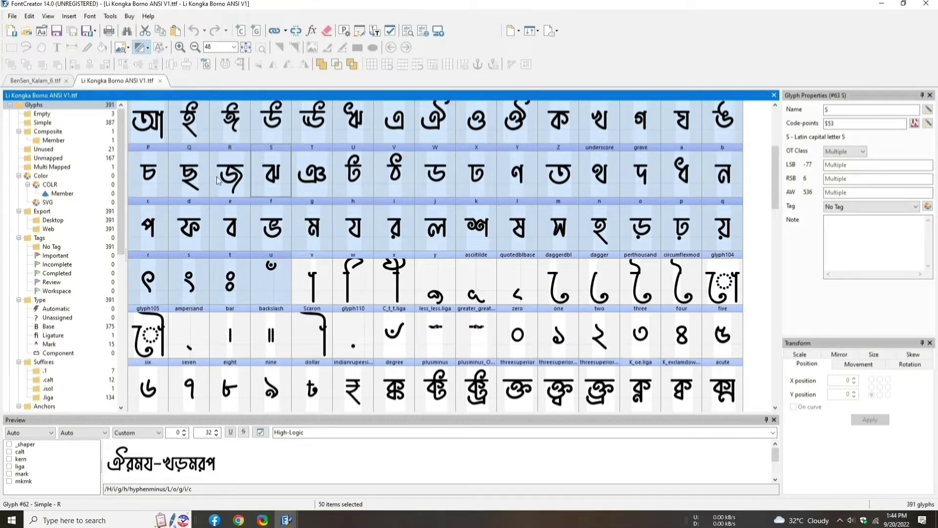
{"action": "left_click", "coordinate": [48, 82]}
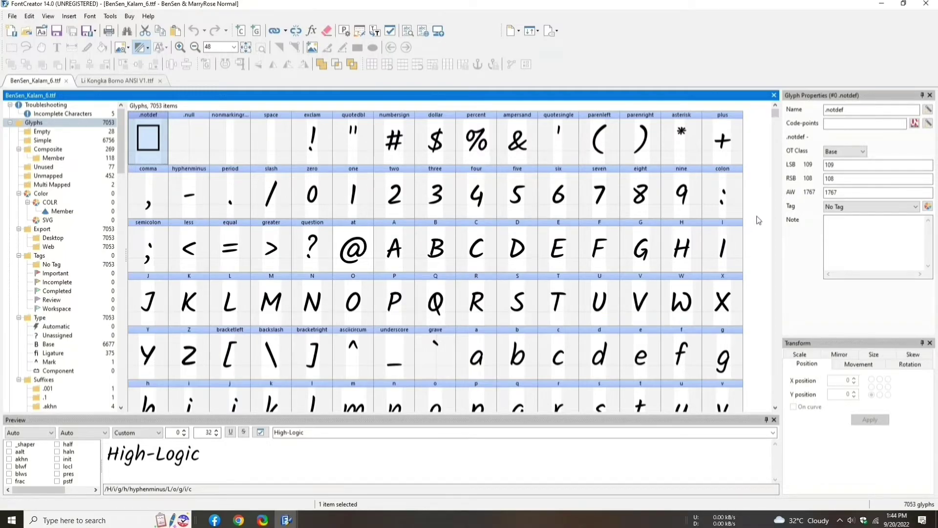
- Scroll BenSen_Kalam_6's glyph grid past Latin, Greek, Cyrillic, Hebrew and Devanagari to ka-bng2 onward
{"action": "scroll", "coordinate": [759, 216], "scroll_direction": "down", "scroll_amount": 5}
{"action": "scroll", "coordinate": [762, 217], "scroll_direction": "down", "scroll_amount": 5}
{"action": "scroll", "coordinate": [764, 218], "scroll_direction": "down", "scroll_amount": 3}
{"action": "scroll", "coordinate": [764, 217], "scroll_direction": "down", "scroll_amount": 3}
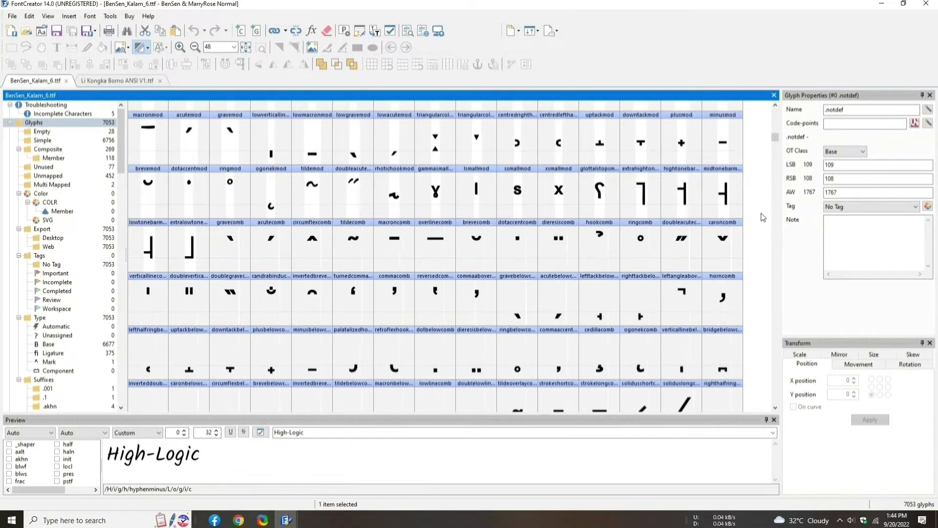
{"action": "scroll", "coordinate": [763, 215], "scroll_direction": "down", "scroll_amount": 2}
{"action": "scroll", "coordinate": [763, 214], "scroll_direction": "down", "scroll_amount": 3}
{"action": "scroll", "coordinate": [763, 213], "scroll_direction": "down", "scroll_amount": 3}
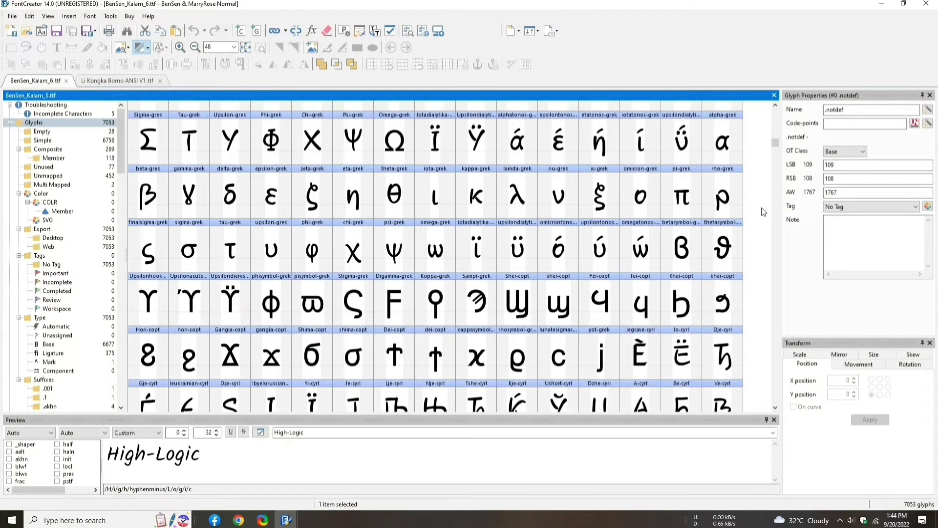
{"action": "scroll", "coordinate": [764, 212], "scroll_direction": "down", "scroll_amount": 3}
{"action": "scroll", "coordinate": [764, 211], "scroll_direction": "down", "scroll_amount": 3}
{"action": "scroll", "coordinate": [764, 211], "scroll_direction": "down", "scroll_amount": 3}
{"action": "scroll", "coordinate": [764, 210], "scroll_direction": "down", "scroll_amount": 3}
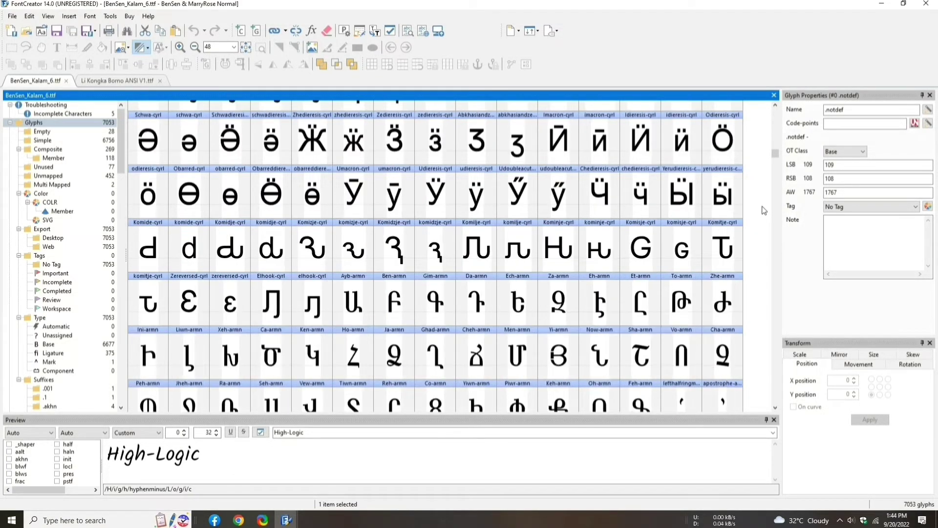
{"action": "scroll", "coordinate": [765, 209], "scroll_direction": "down", "scroll_amount": 3}
{"action": "scroll", "coordinate": [764, 209], "scroll_direction": "down", "scroll_amount": 3}
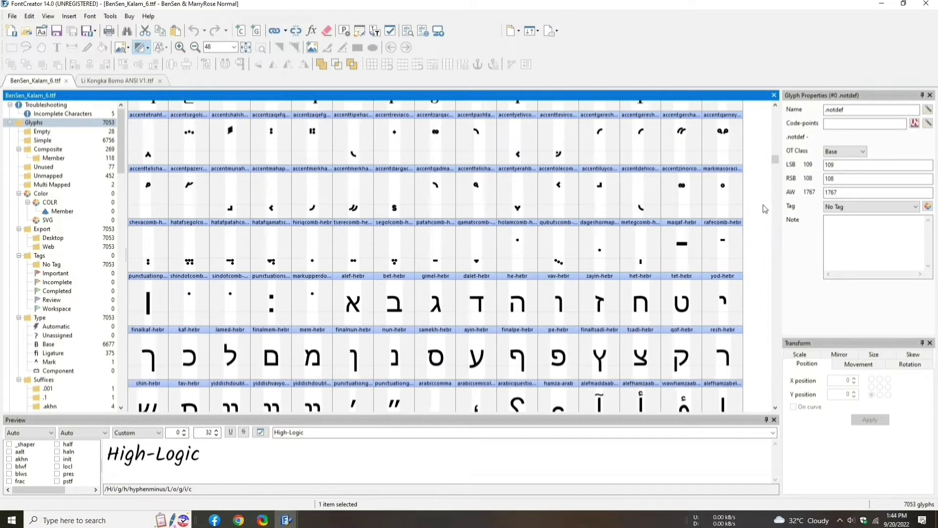
{"action": "scroll", "coordinate": [765, 208], "scroll_direction": "down", "scroll_amount": 3}
{"action": "scroll", "coordinate": [765, 207], "scroll_direction": "down", "scroll_amount": 3}
{"action": "scroll", "coordinate": [765, 207], "scroll_direction": "down", "scroll_amount": 3}
{"action": "scroll", "coordinate": [765, 208], "scroll_direction": "down", "scroll_amount": 3}
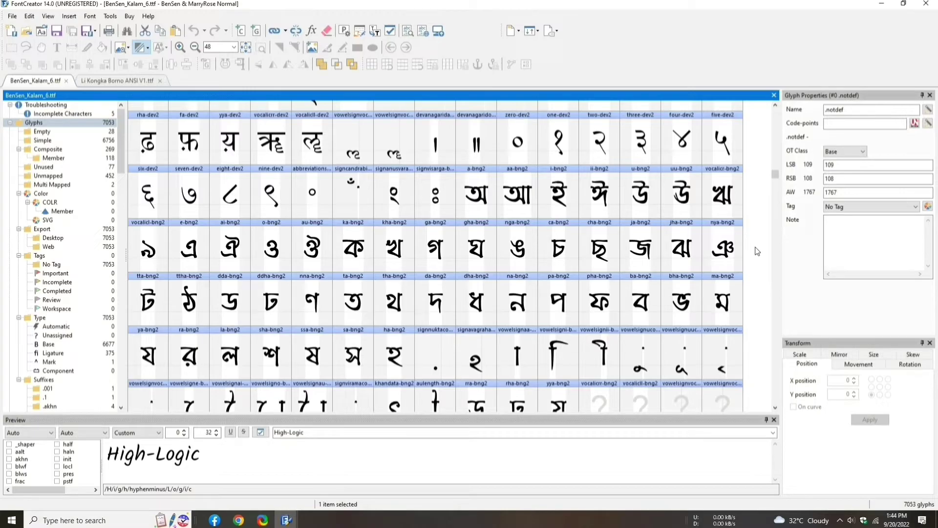
- Paste the copied glyphs over signcandrabinducomb-bng2 through ha-bng2, then deselect and return to the top
{"action": "left_click", "coordinate": [348, 205]}
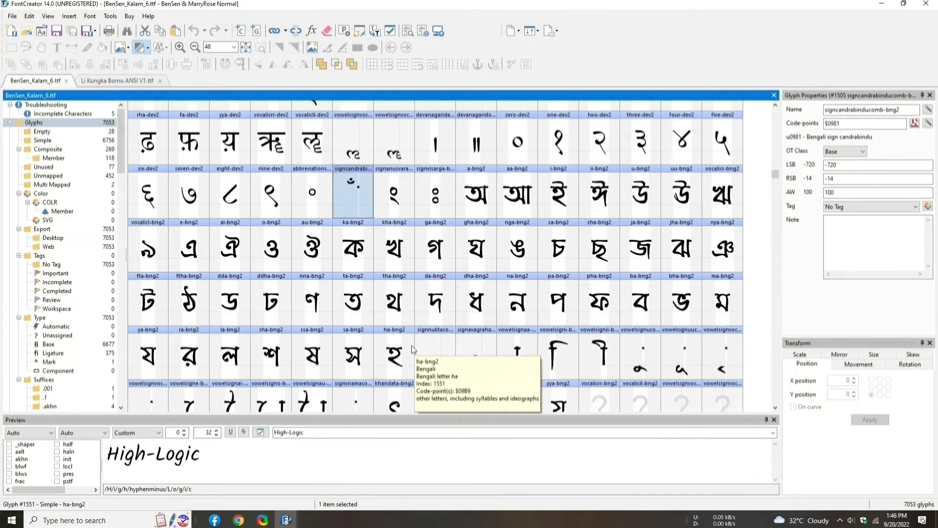
{"action": "left_click", "coordinate": [400, 358], "text": "shift"}
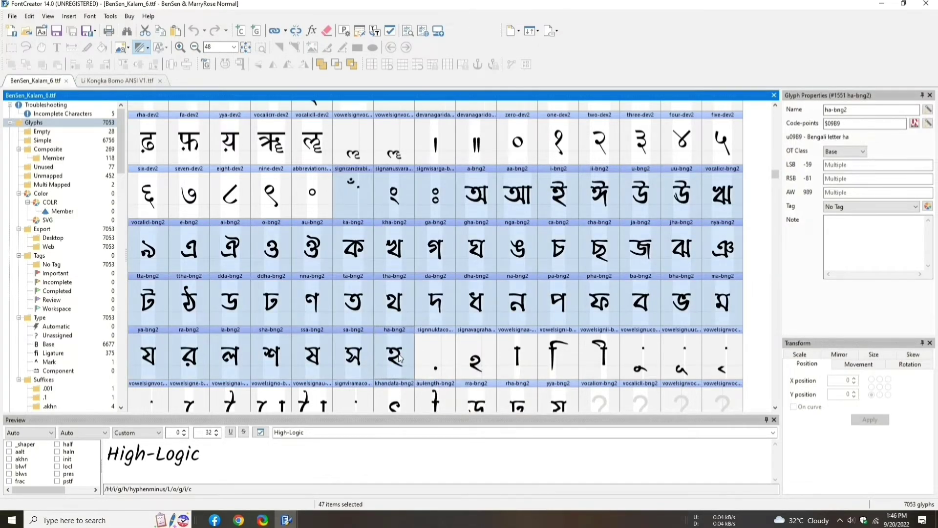
{"action": "right_click", "coordinate": [400, 243]}
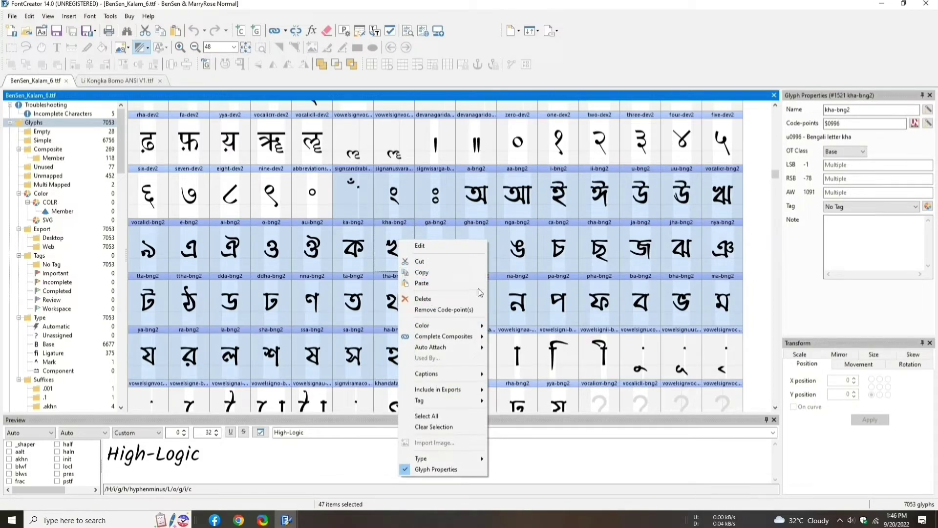
{"action": "left_click", "coordinate": [421, 283]}
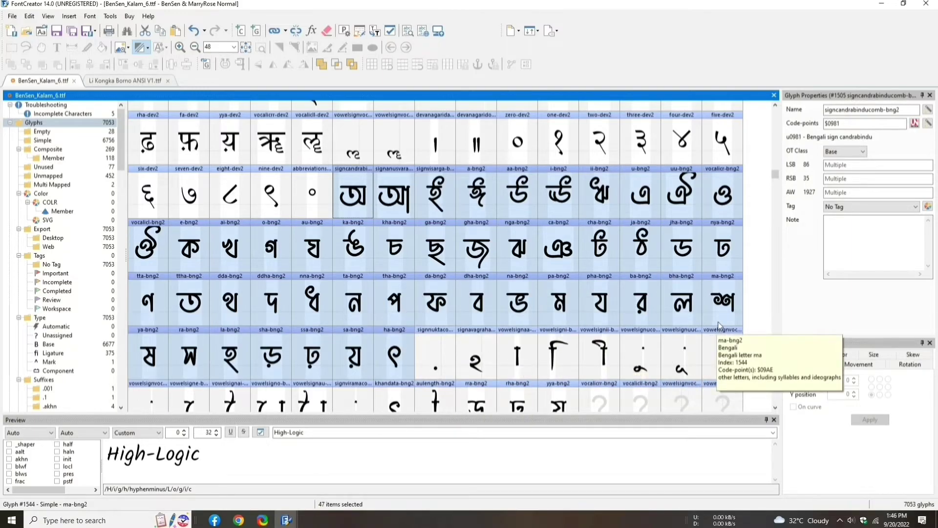
{"action": "left_click", "coordinate": [766, 283]}
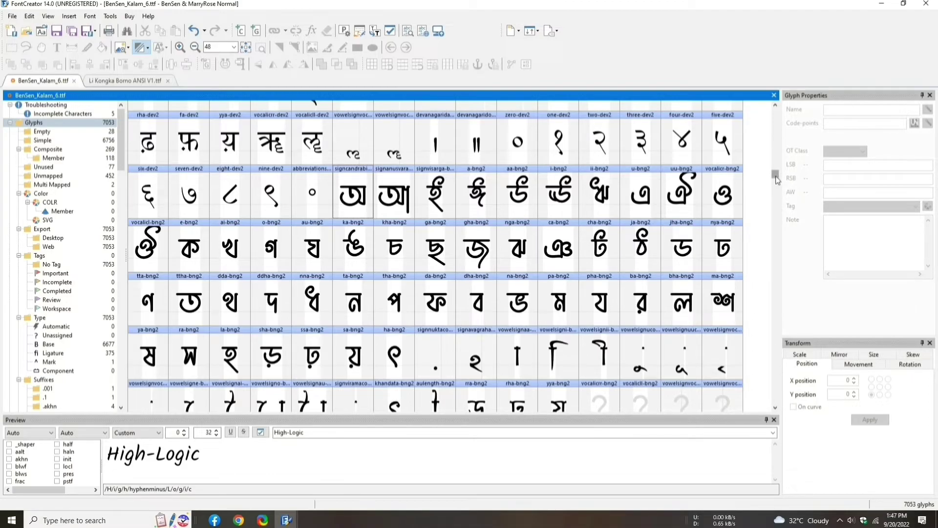
{"action": "left_click_drag", "start_coordinate": [776, 180], "coordinate": [775, 105]}
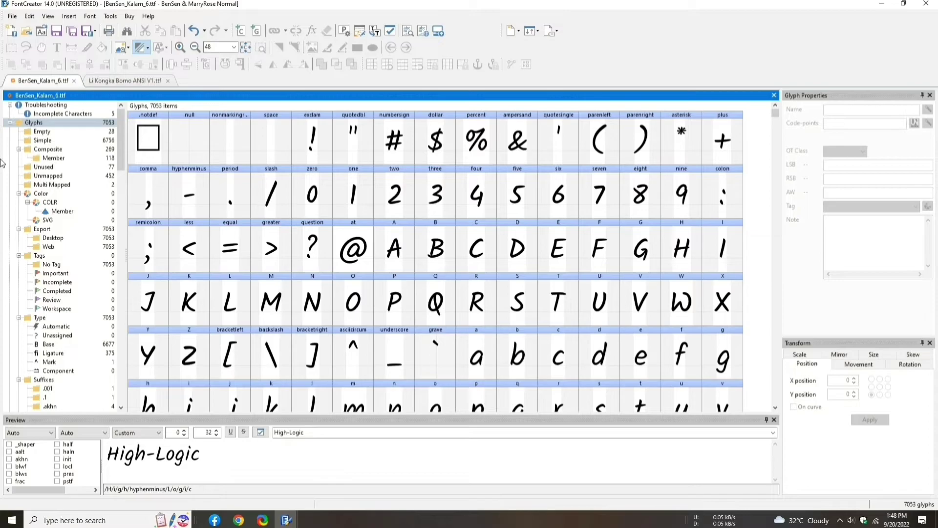
- Export BenSen_Kalam_6 as a desktop TTF font to the Desktop, past the trial notice
{"action": "left_click", "coordinate": [14, 15]}
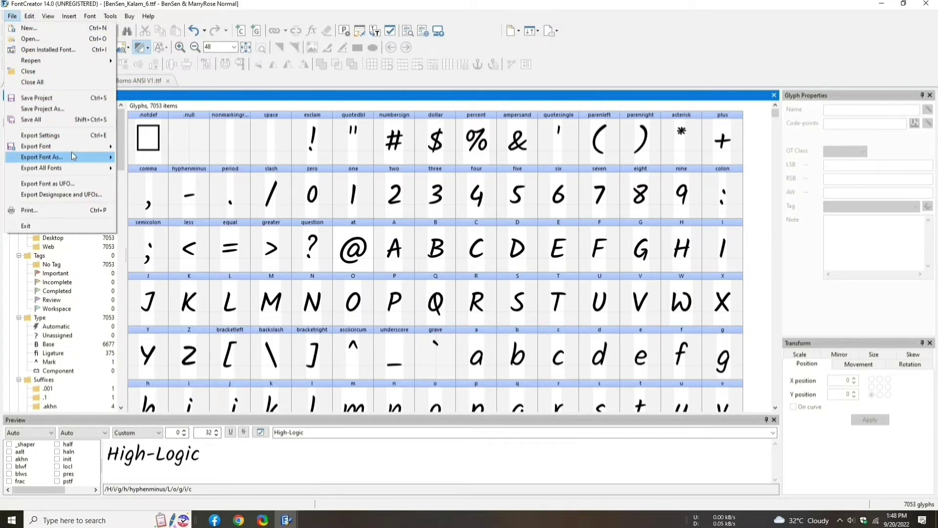
{"action": "mouse_move", "coordinate": [43, 157]}
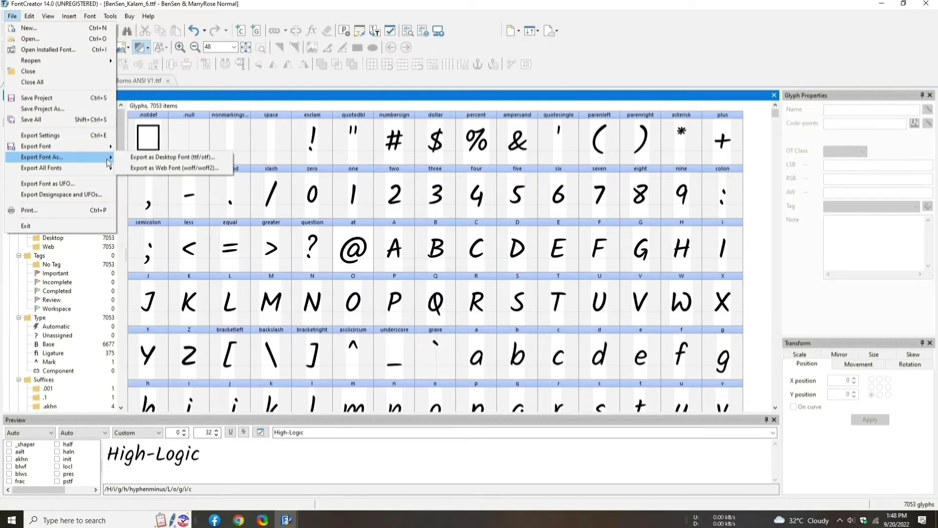
{"action": "left_click", "coordinate": [202, 161]}
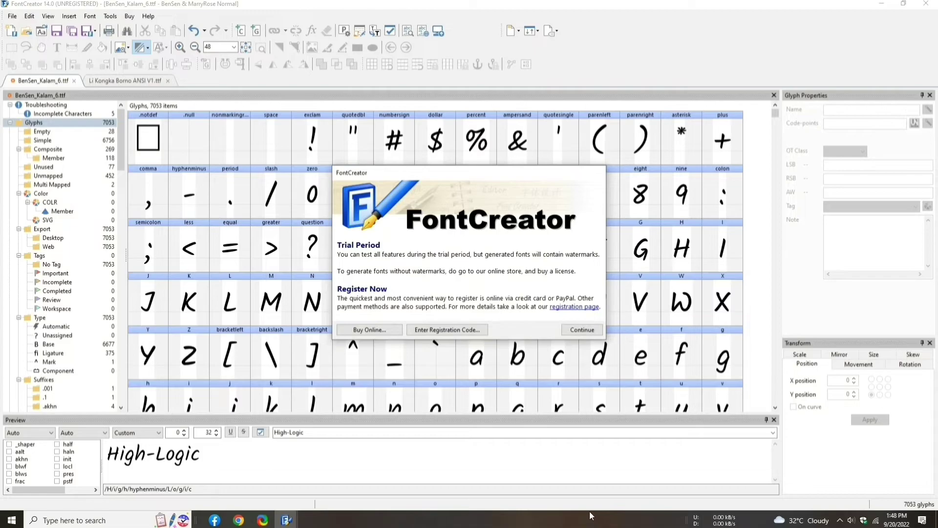
{"action": "left_click", "coordinate": [573, 332]}
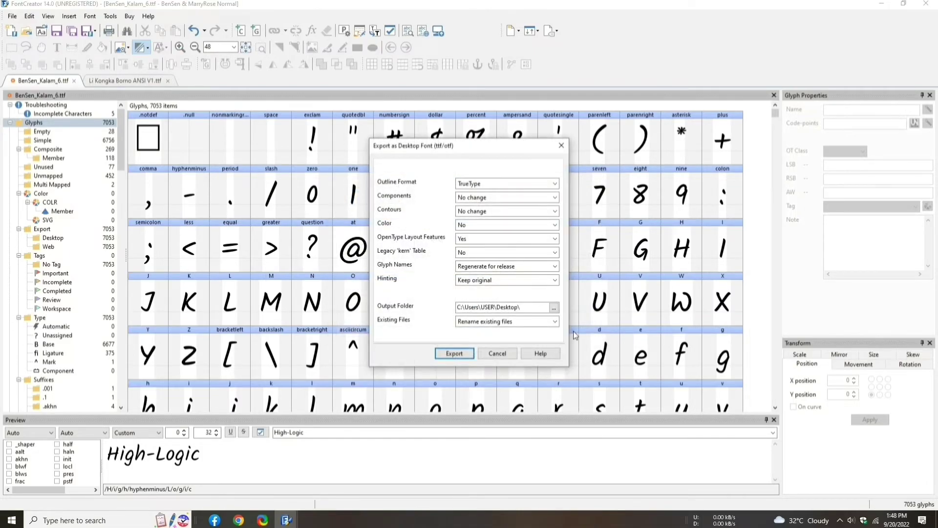
{"action": "left_click", "coordinate": [536, 321]}
{"action": "left_click", "coordinate": [536, 335]}
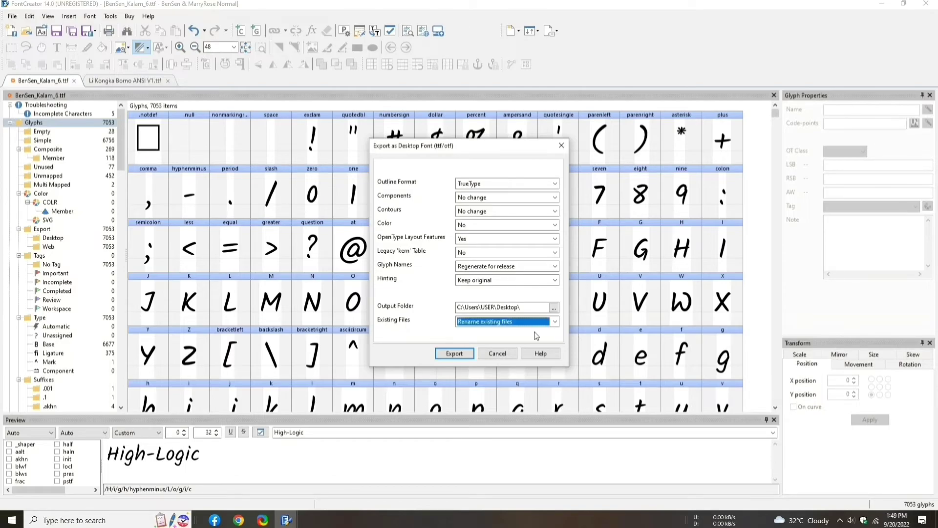
{"action": "left_click", "coordinate": [452, 353]}
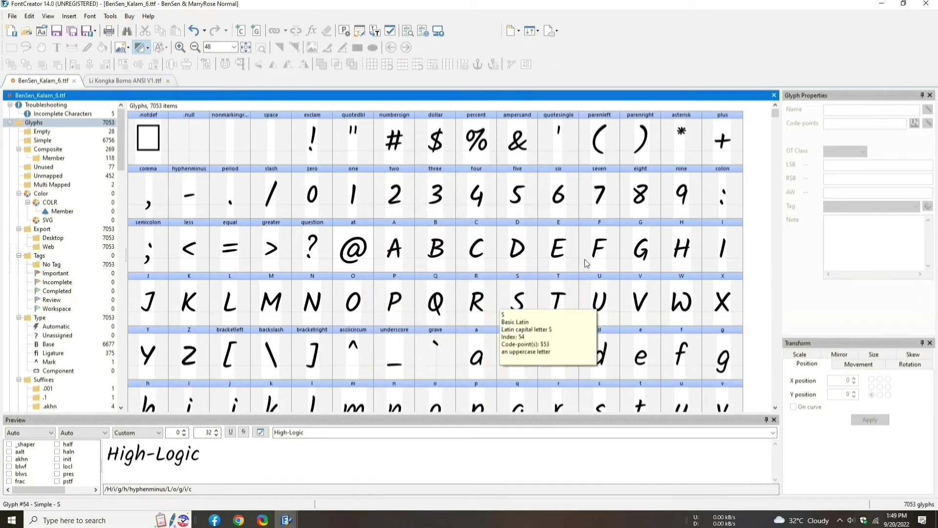
- Minimize FontCreator and open the exported BenSen&MarryRose-Normal font file from the desktop
{"action": "left_click", "coordinate": [881, 6]}
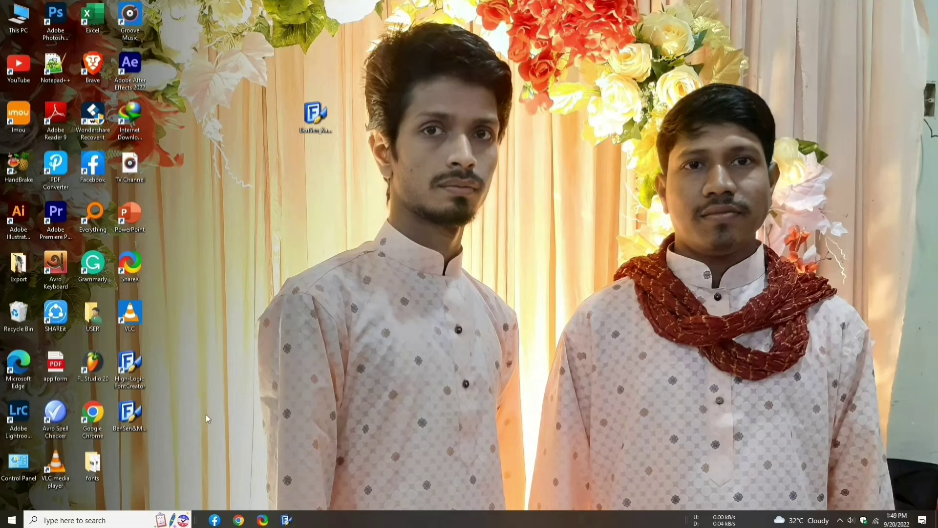
{"action": "left_click_drag", "start_coordinate": [124, 412], "coordinate": [498, 211]}
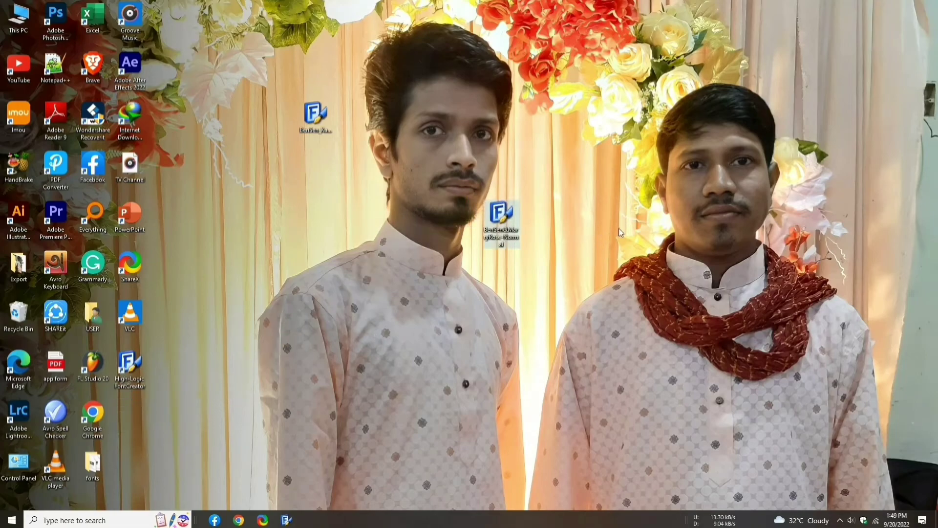
{"action": "double_click", "coordinate": [493, 228]}
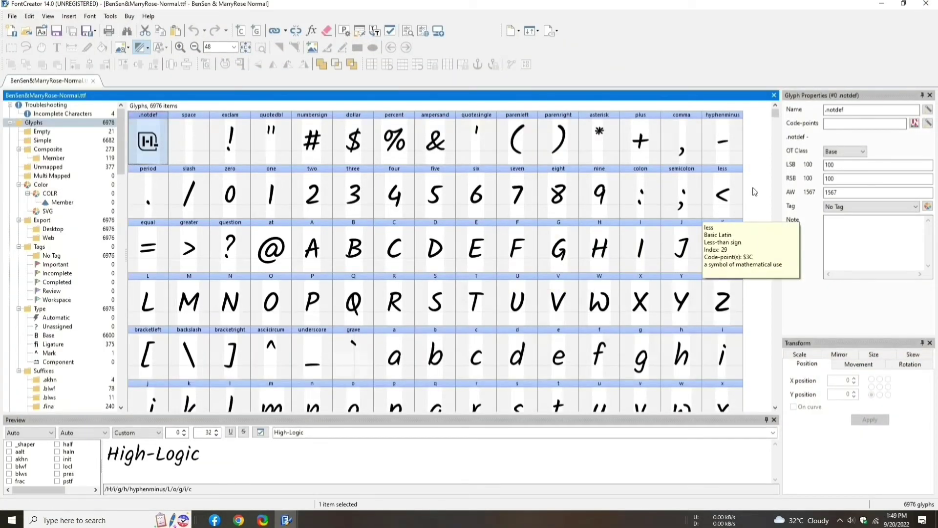
- Scroll the reopened font's glyph grid down to its Bengali bng2 glyphs
{"action": "mouse_move", "coordinate": [778, 119]}
{"action": "left_mouse_down"}
{"action": "mouse_move", "coordinate": [779, 180]}
{"action": "mouse_move", "coordinate": [803, 190]}
{"action": "left_mouse_up"}
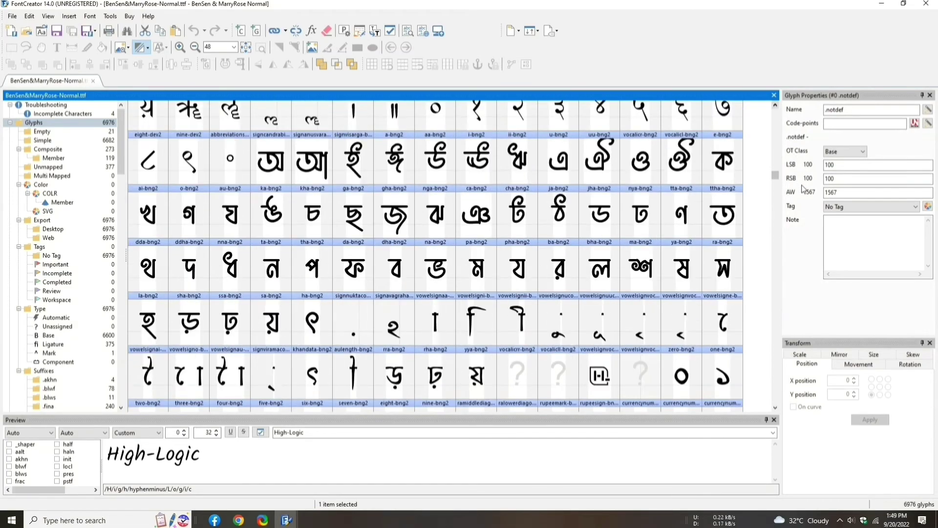